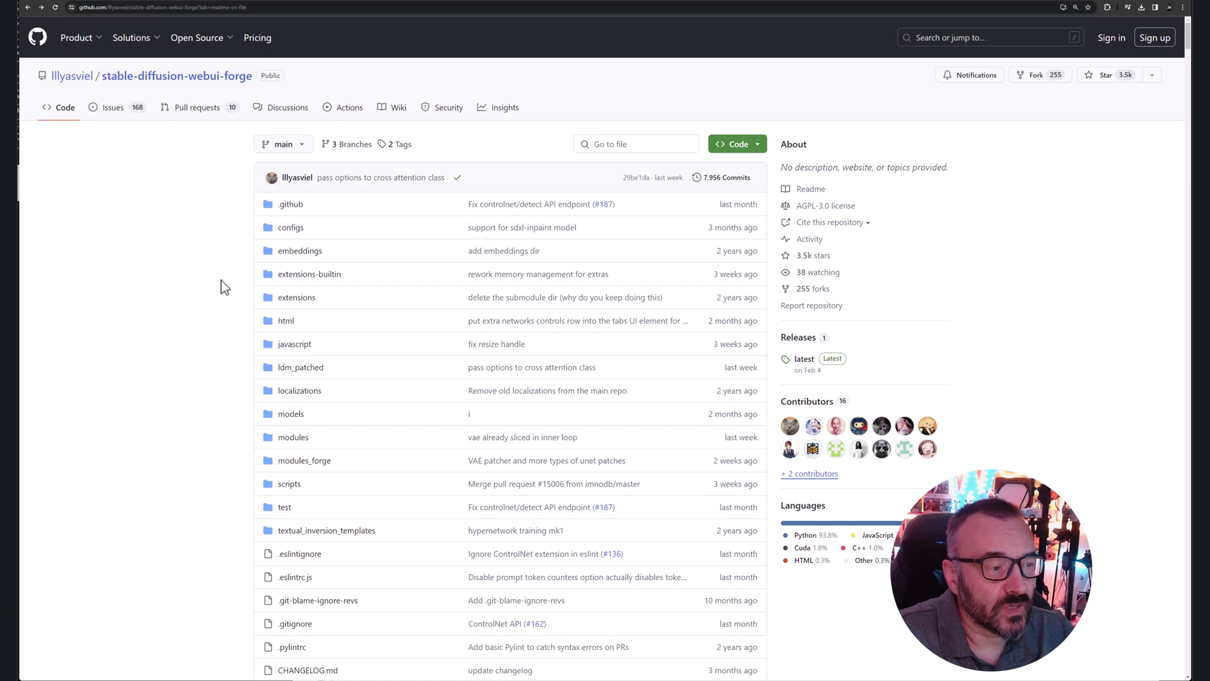
Step: Review the "Installing Forge" instructions in the stable-diffusion-webui-forge README
scroll(226, 264, "down", 10)
scroll(225, 313, "down", 10)
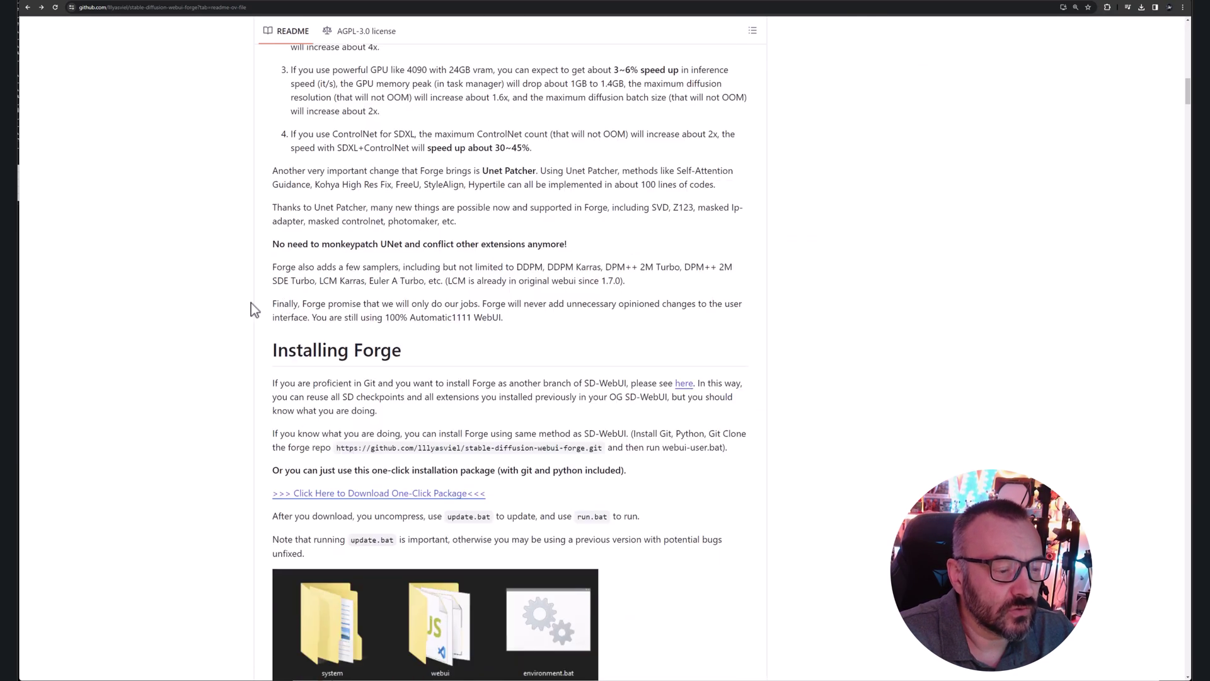
left_click_drag(401, 350, 200, 336)
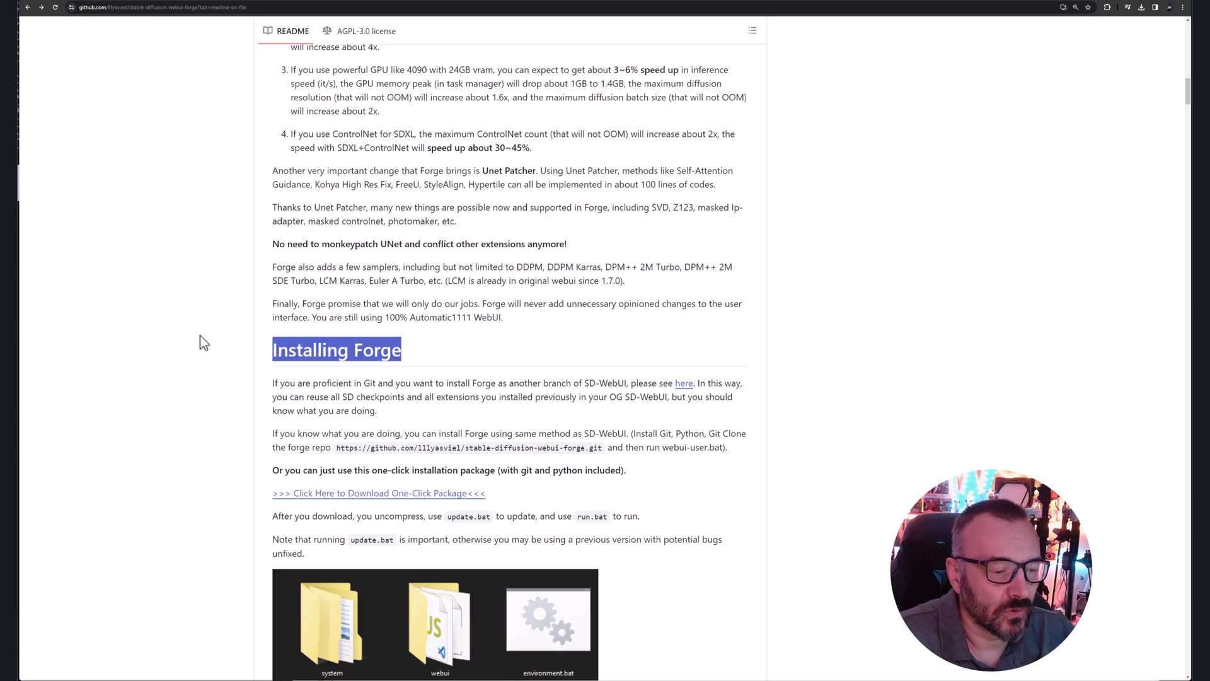
scroll(201, 340, "down", 2)
left_click(220, 320)
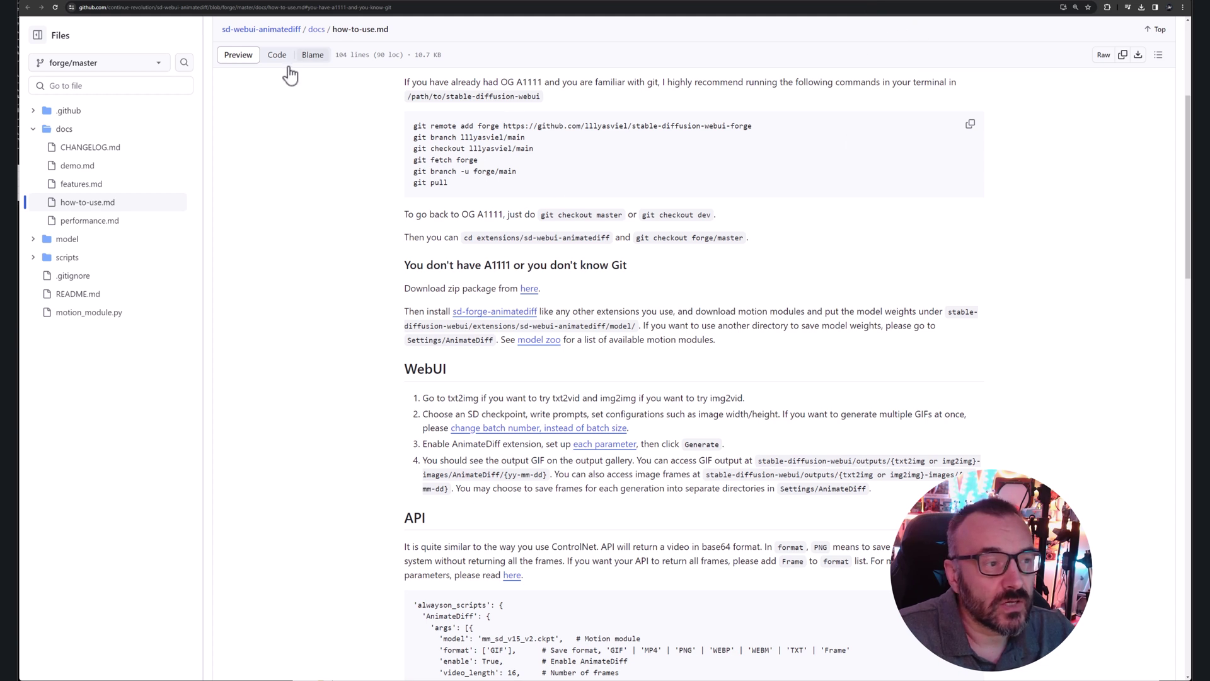
Step: Examine the git commands for adding Forge to an existing A1111 installation in the sd-webui-animatediff how-to-use.md page
left_click_drag(494, 186, 401, 127)
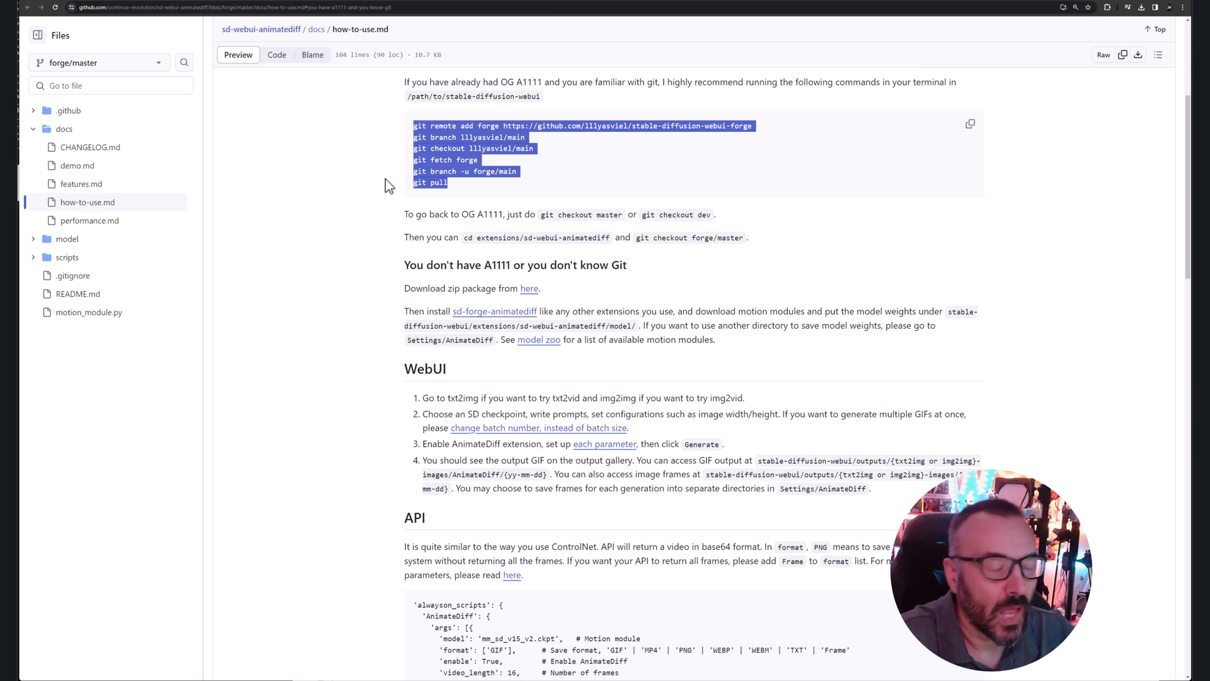
left_click(432, 126)
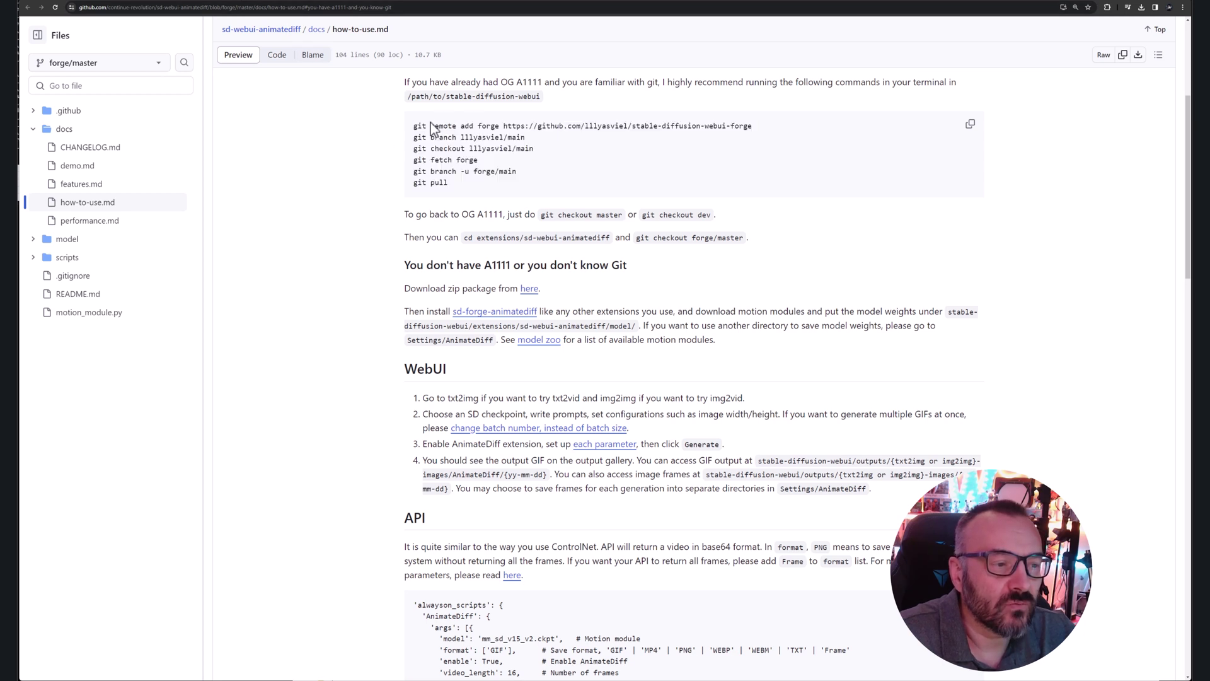
left_click_drag(412, 126, 459, 189)
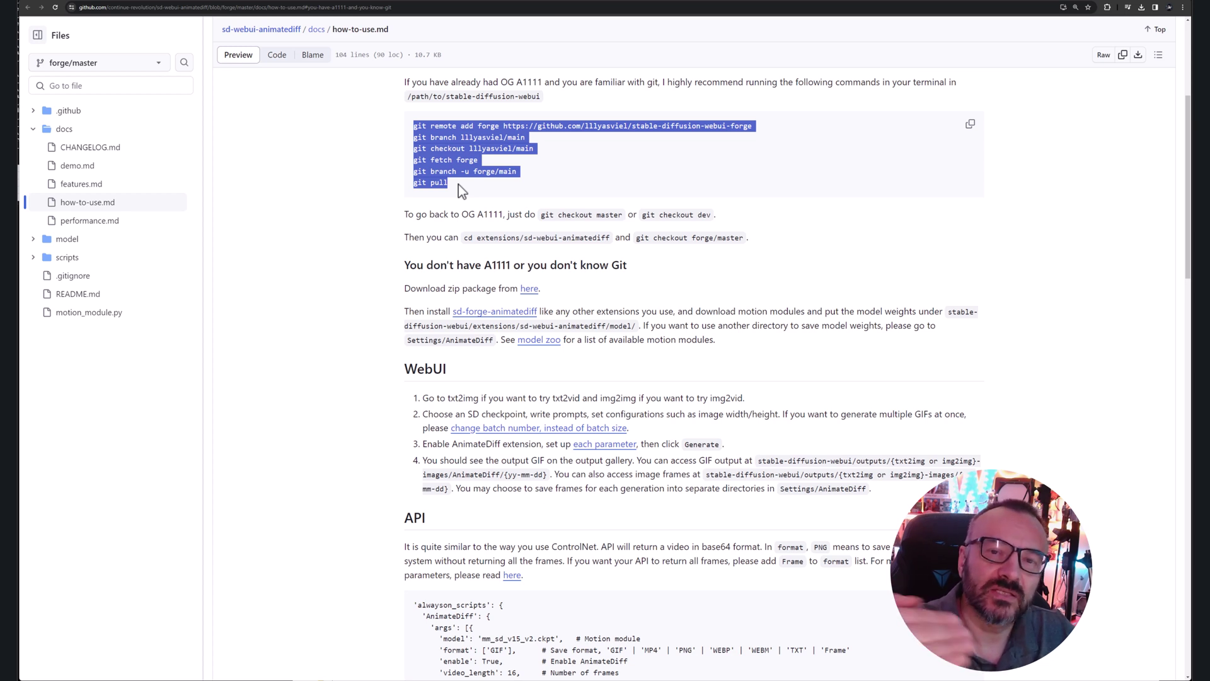
left_click(406, 183)
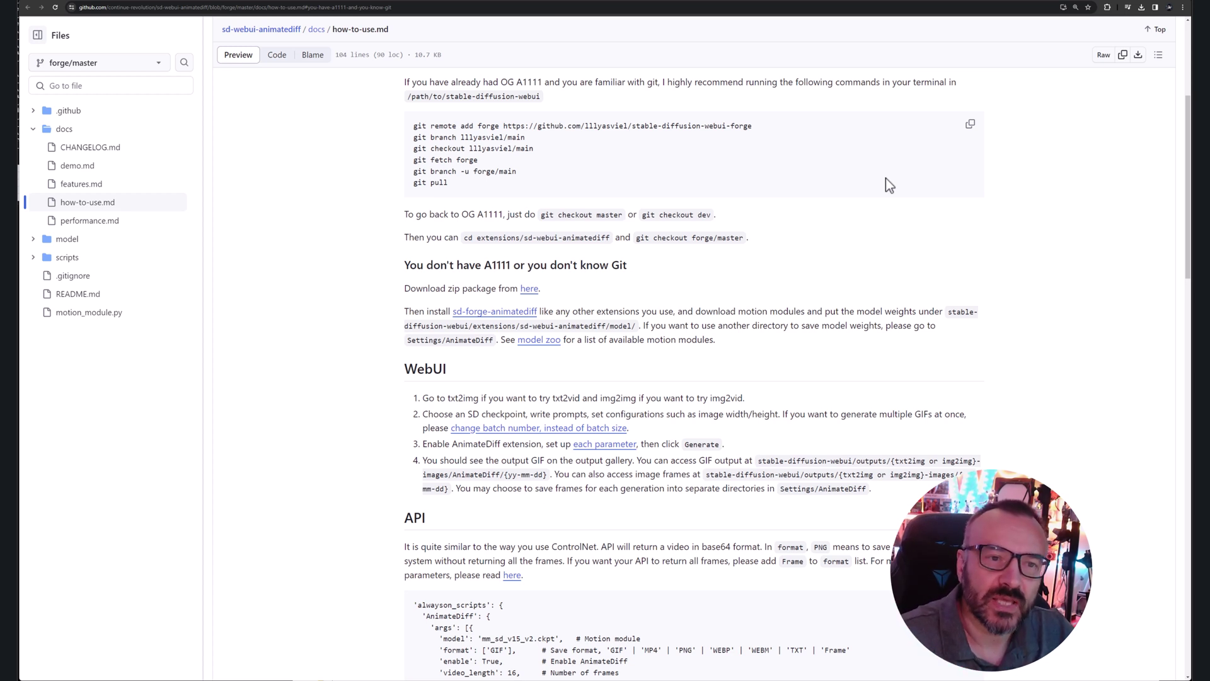
Step: Return to the Forge README and review the one-click installation package note about git and python, plus its update and run instructions
left_click(794, 2)
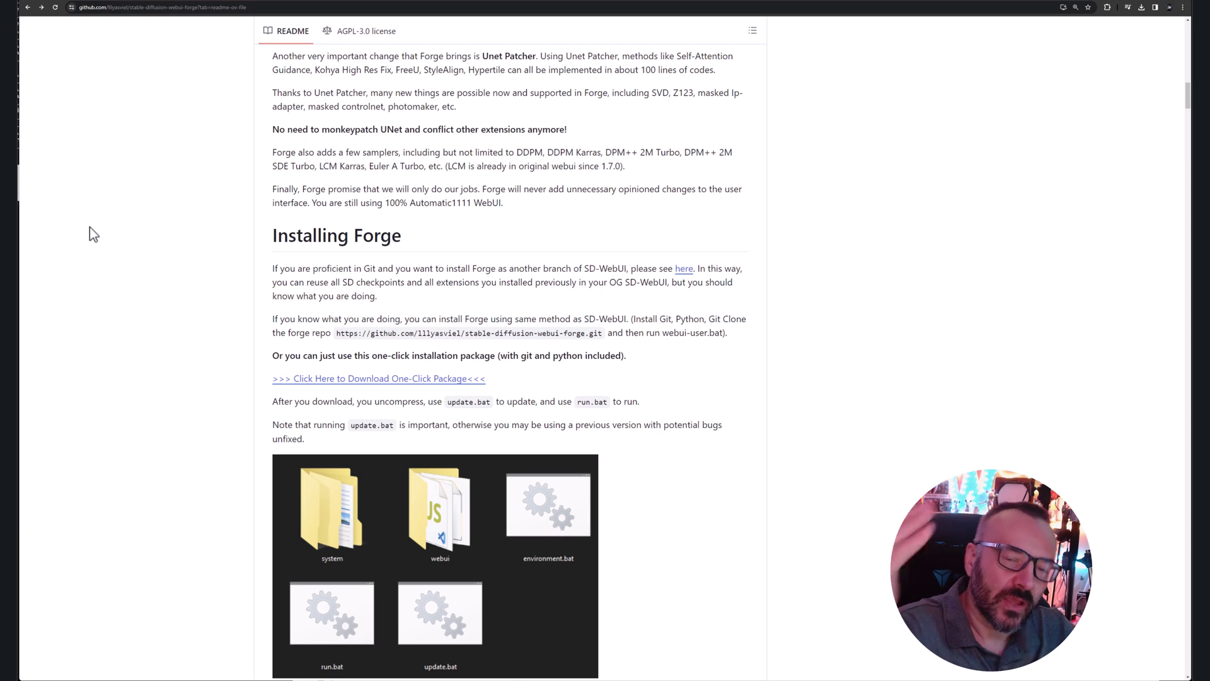
left_click_drag(522, 353, 616, 355)
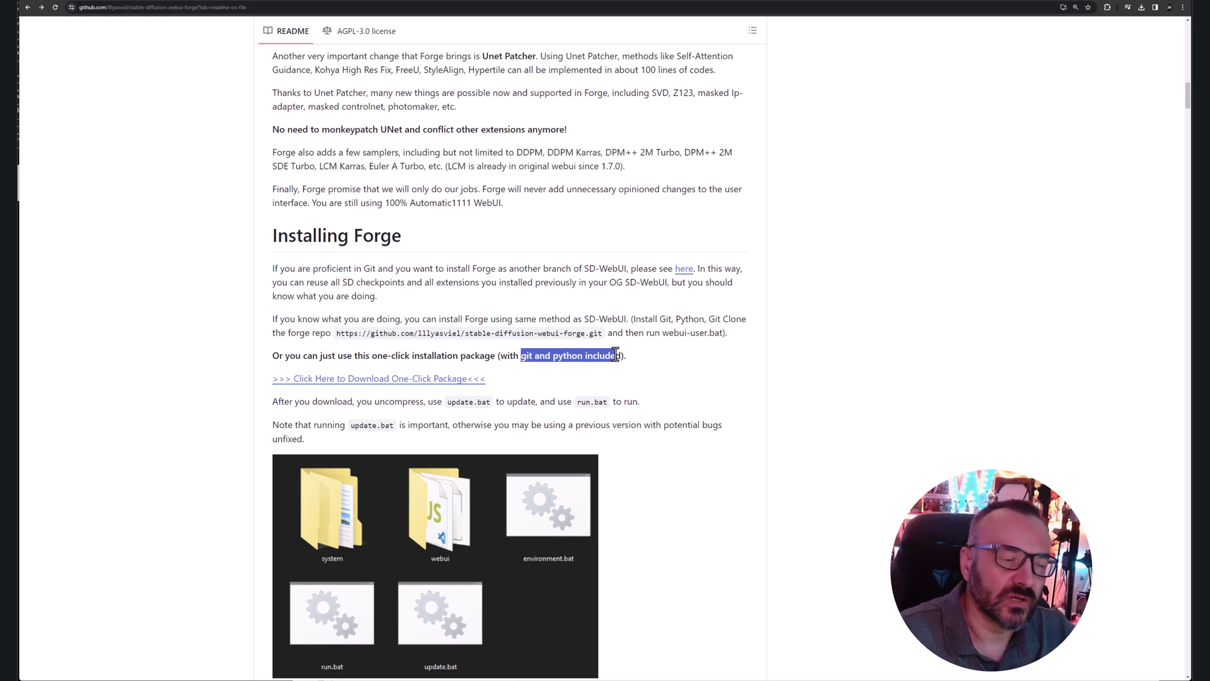
left_click(605, 400)
scroll(397, 315, "down", 1)
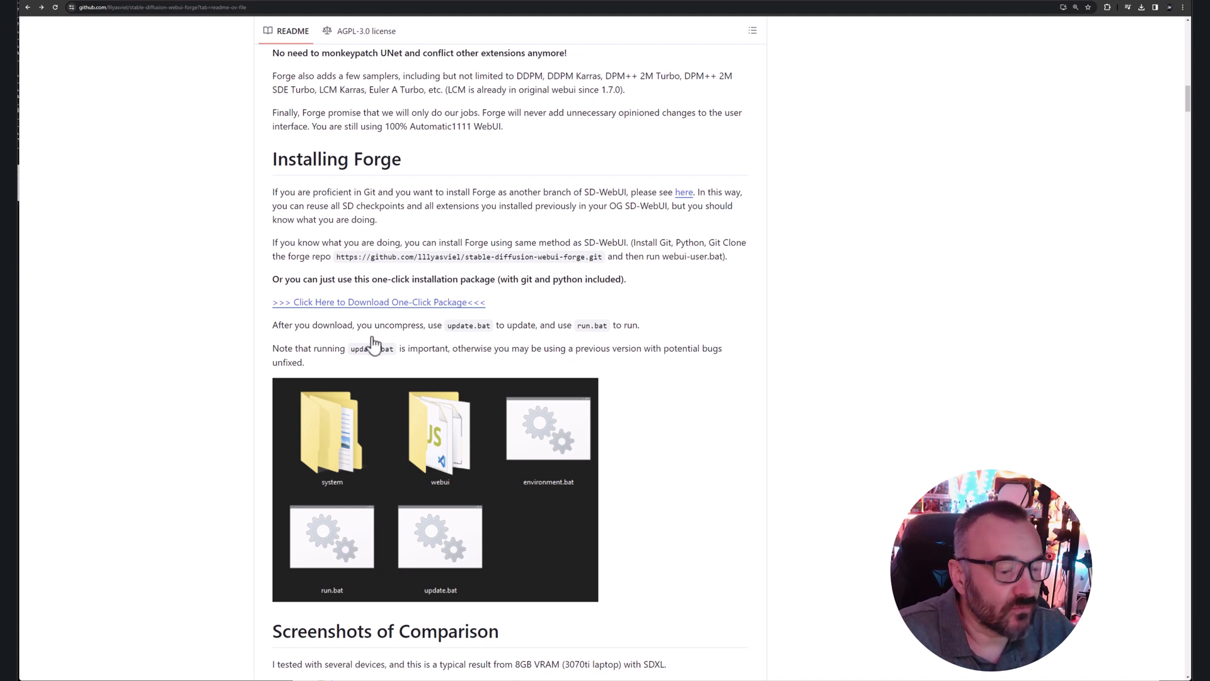
Step: Switch to File Explorer, show the ForgeSD root folder's contents, and collapse its python and system subfolders
key("alt+Tab")
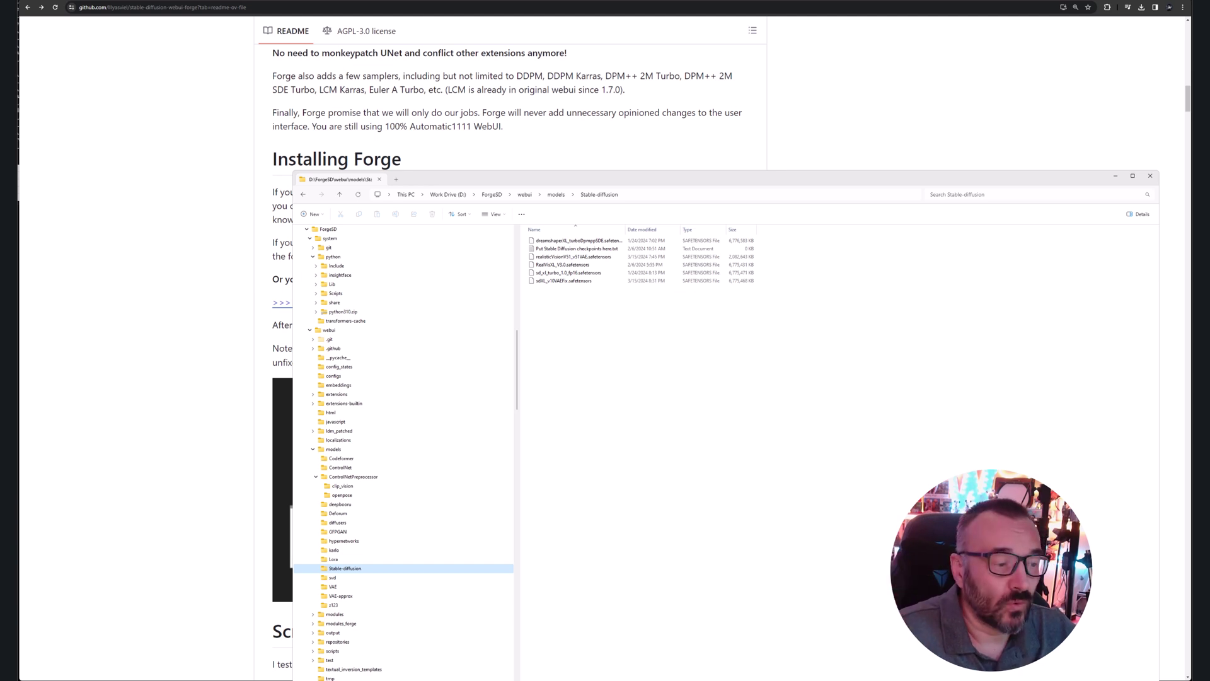
left_click(329, 229)
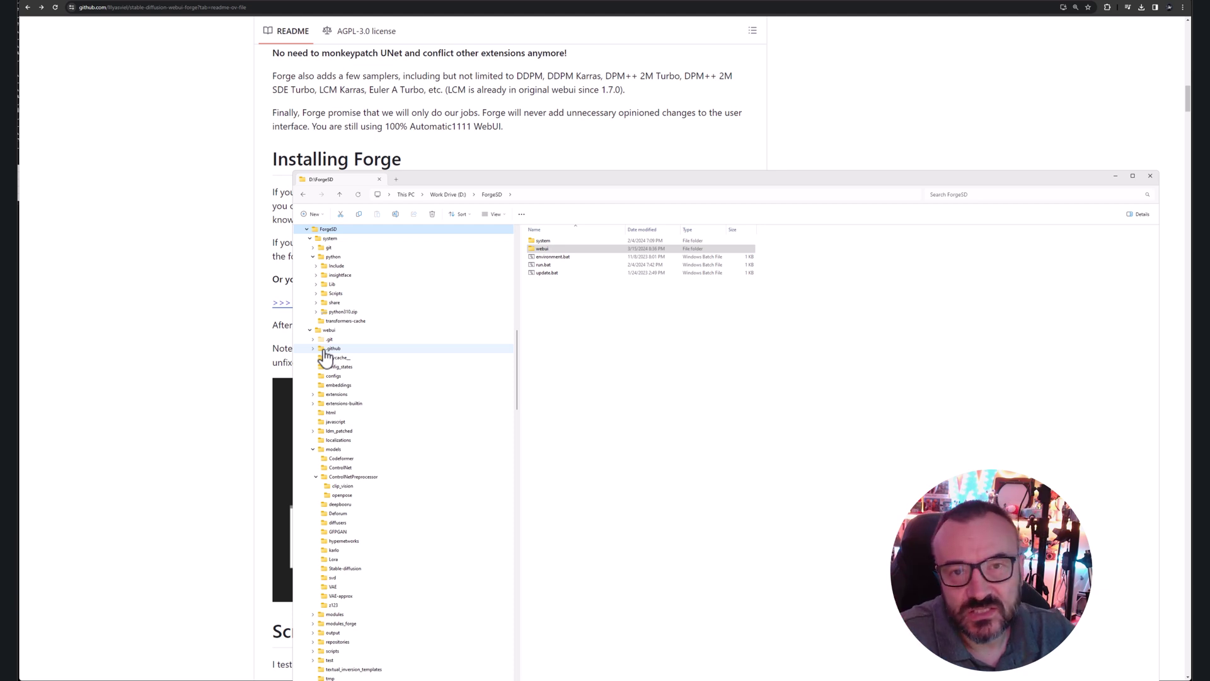
left_click(313, 257)
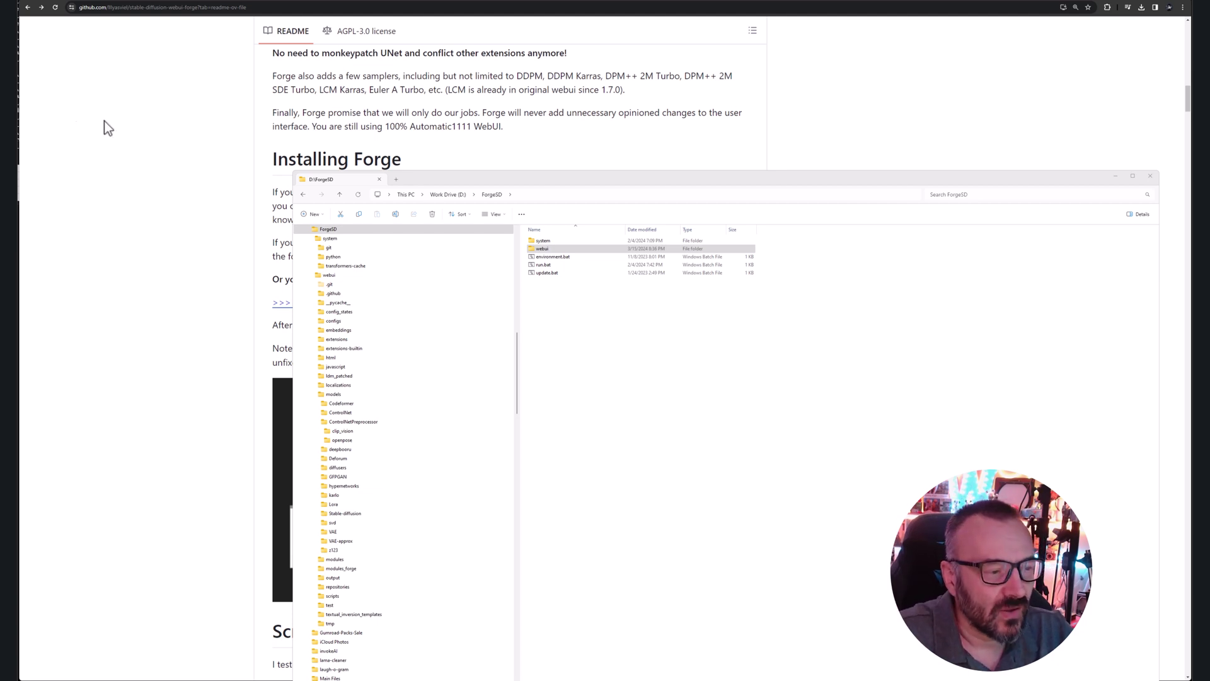
left_click(311, 239)
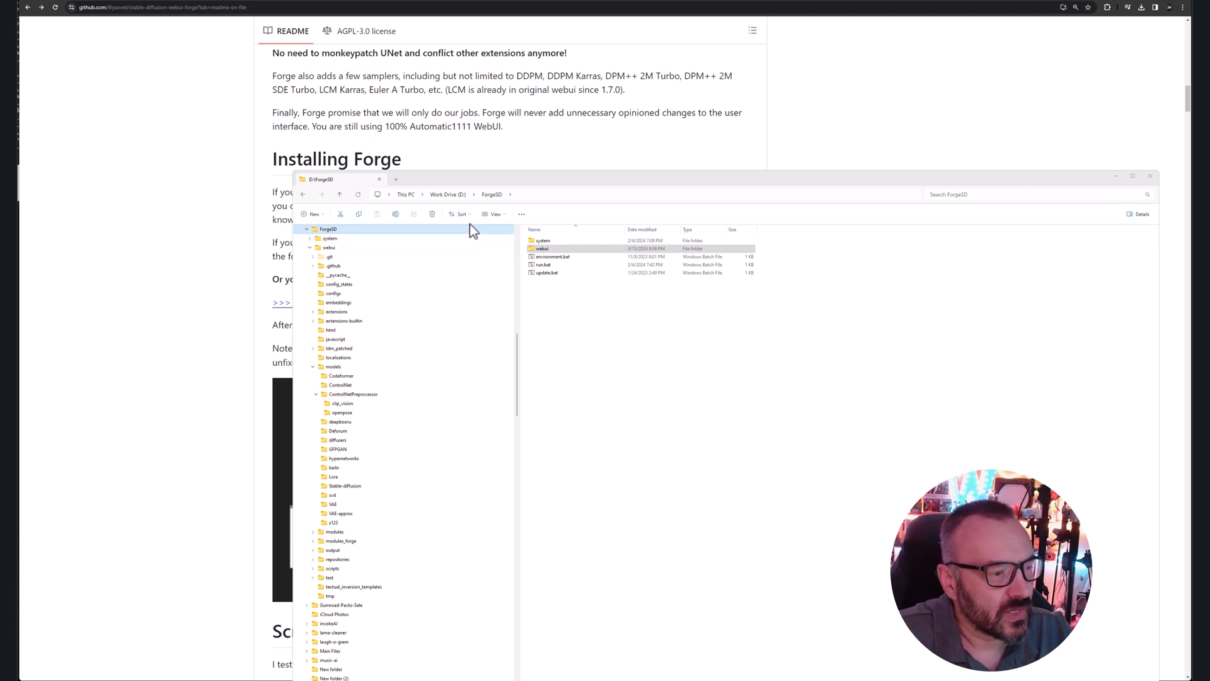
Step: Inspect the contents of the extensions-builtin folder inside webui, expanding its subfolders and collapsing them again
left_click(332, 321)
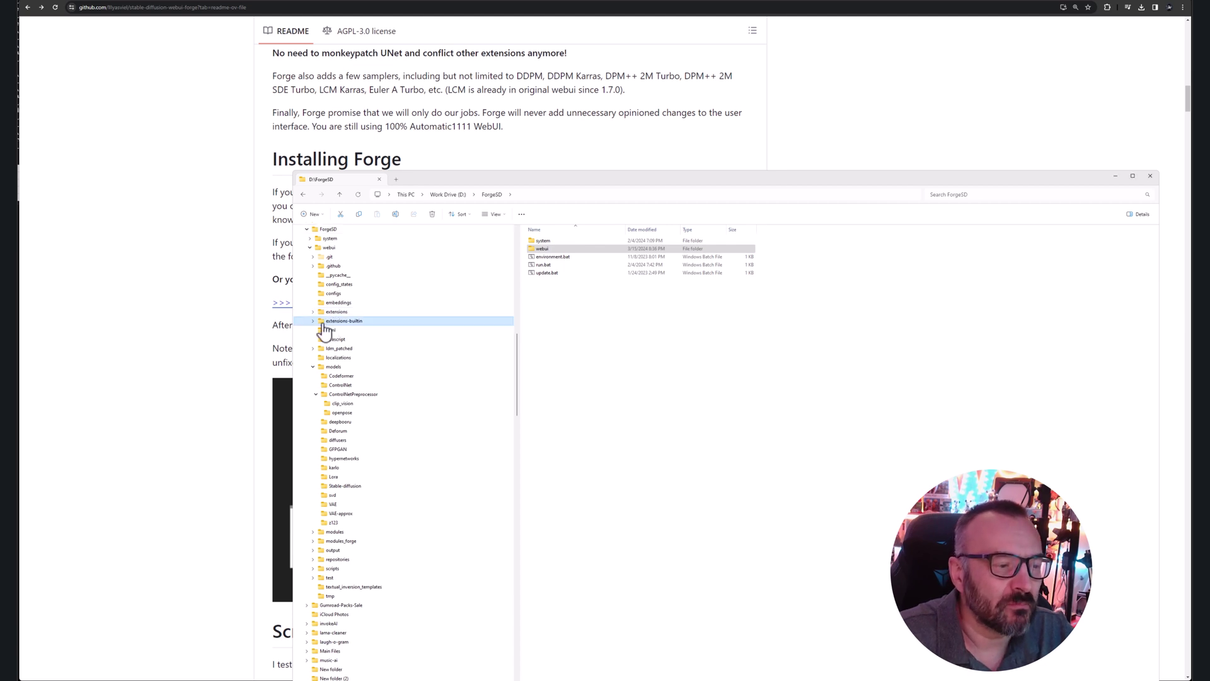
left_click(314, 322)
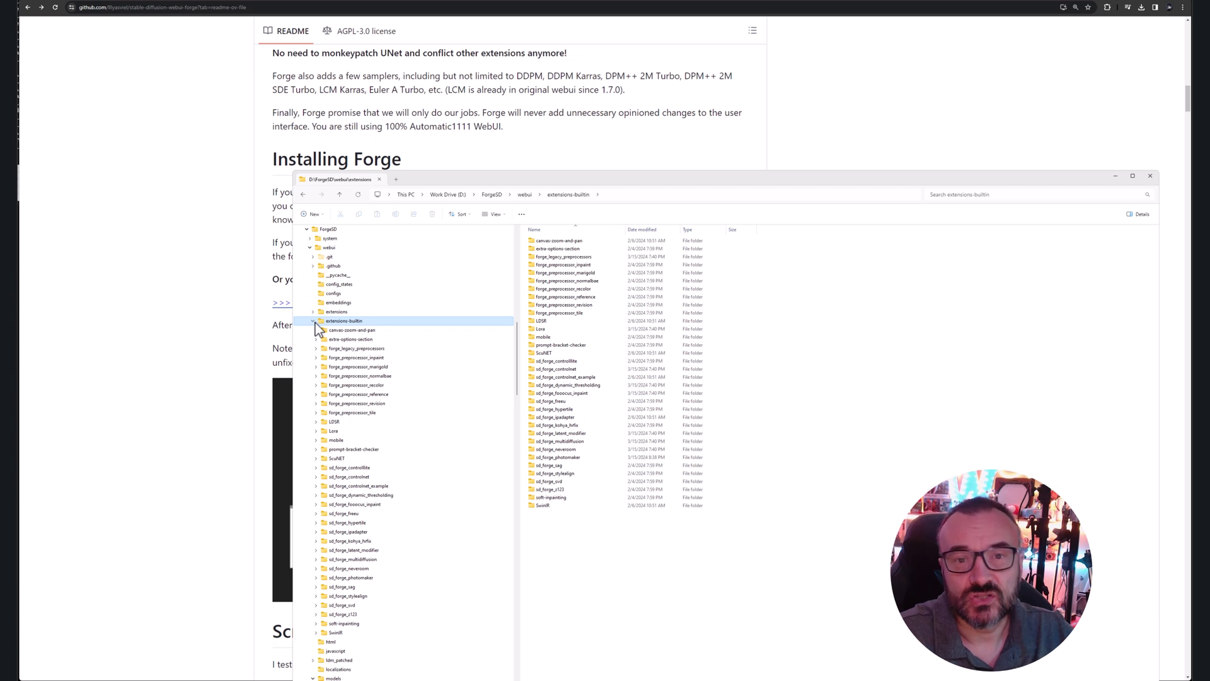
left_click(314, 321)
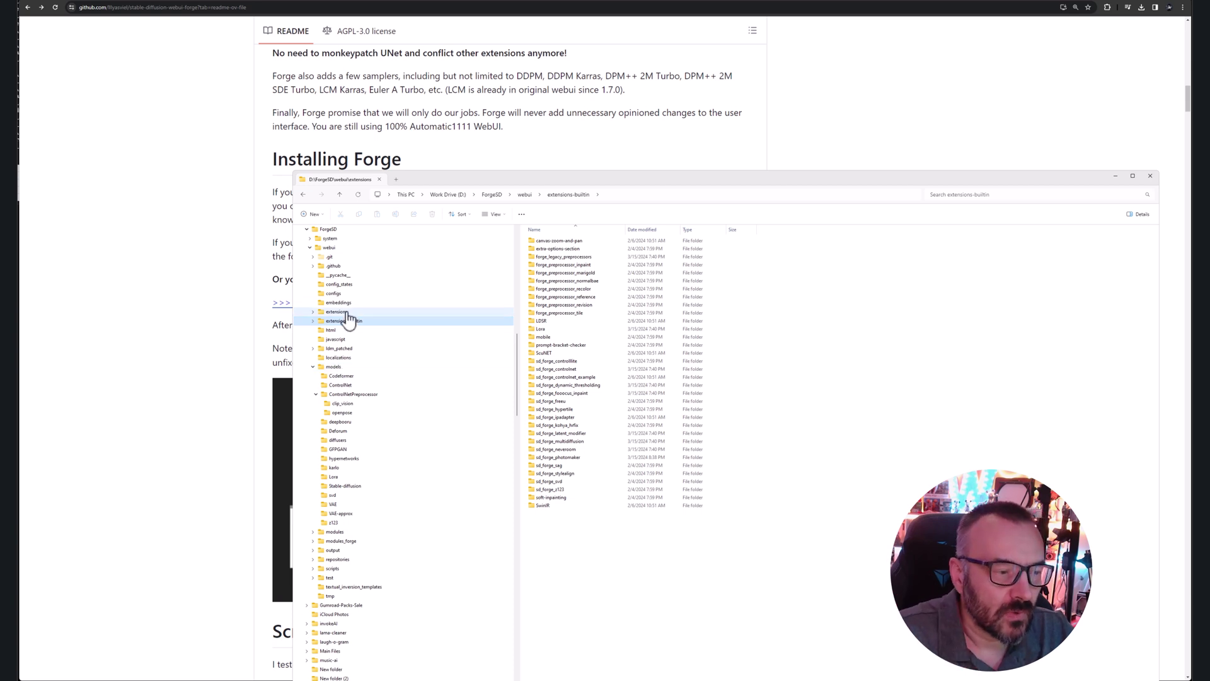
Step: Browse webui's models folder and inspect its svd, Stable-diffusion and ControlNet subfolders
left_click(342, 370)
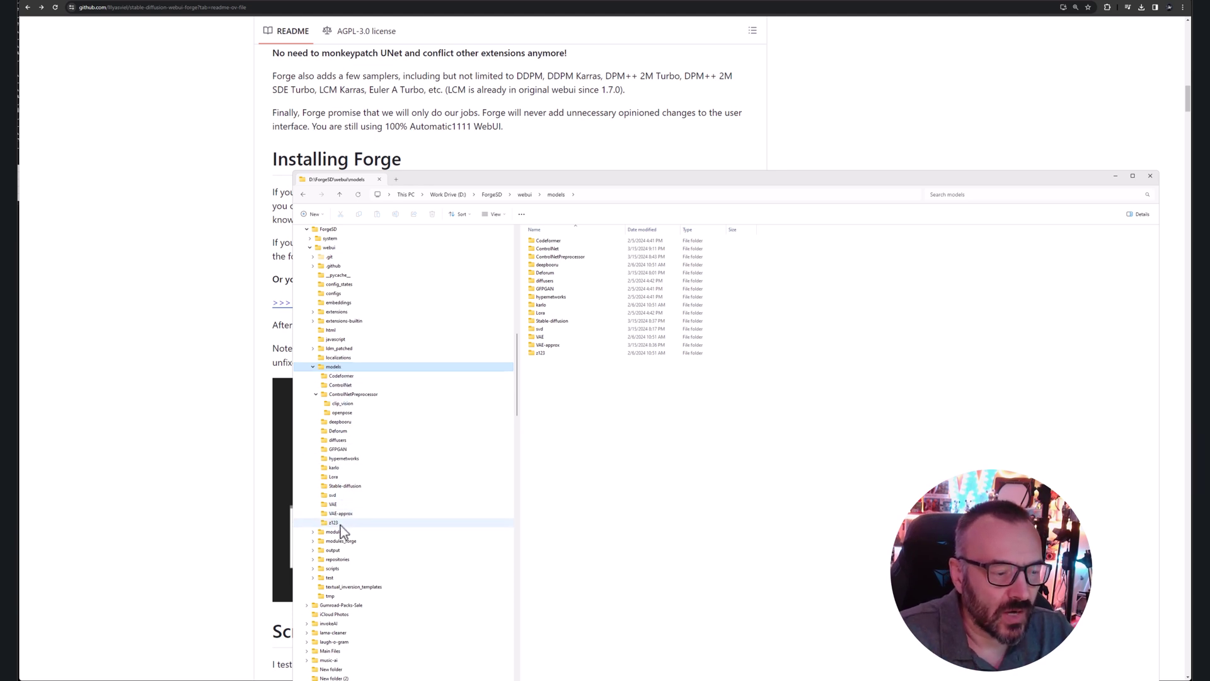
left_click(345, 496)
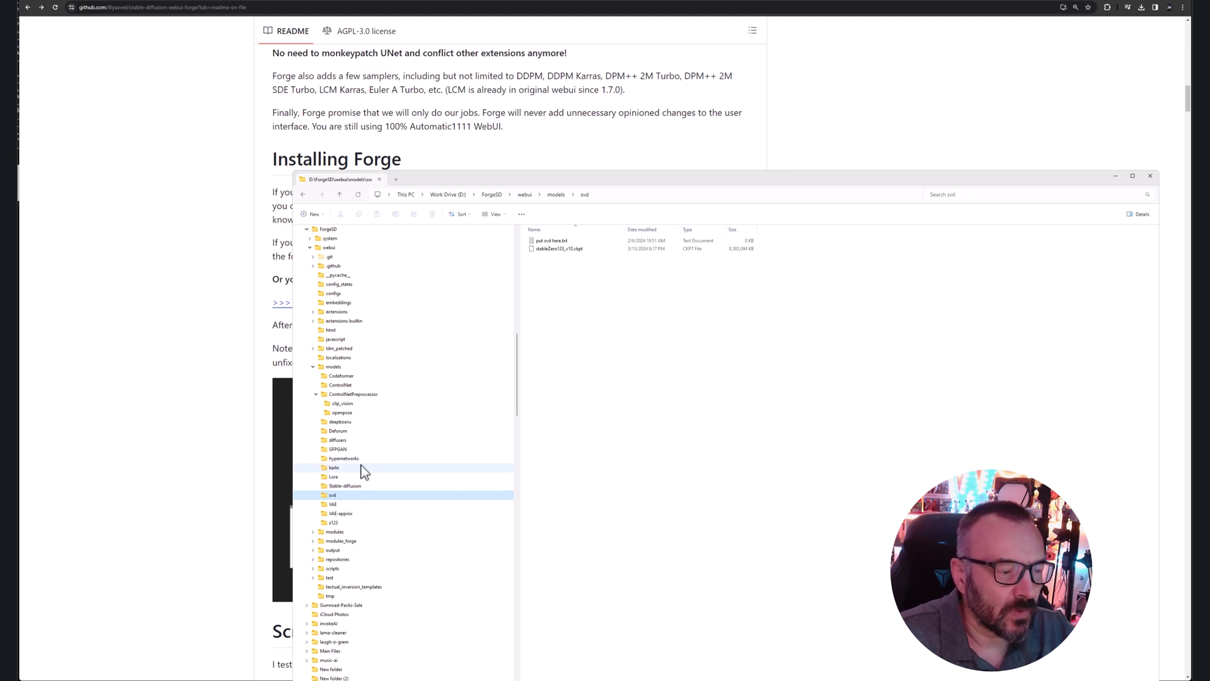
left_click(355, 487)
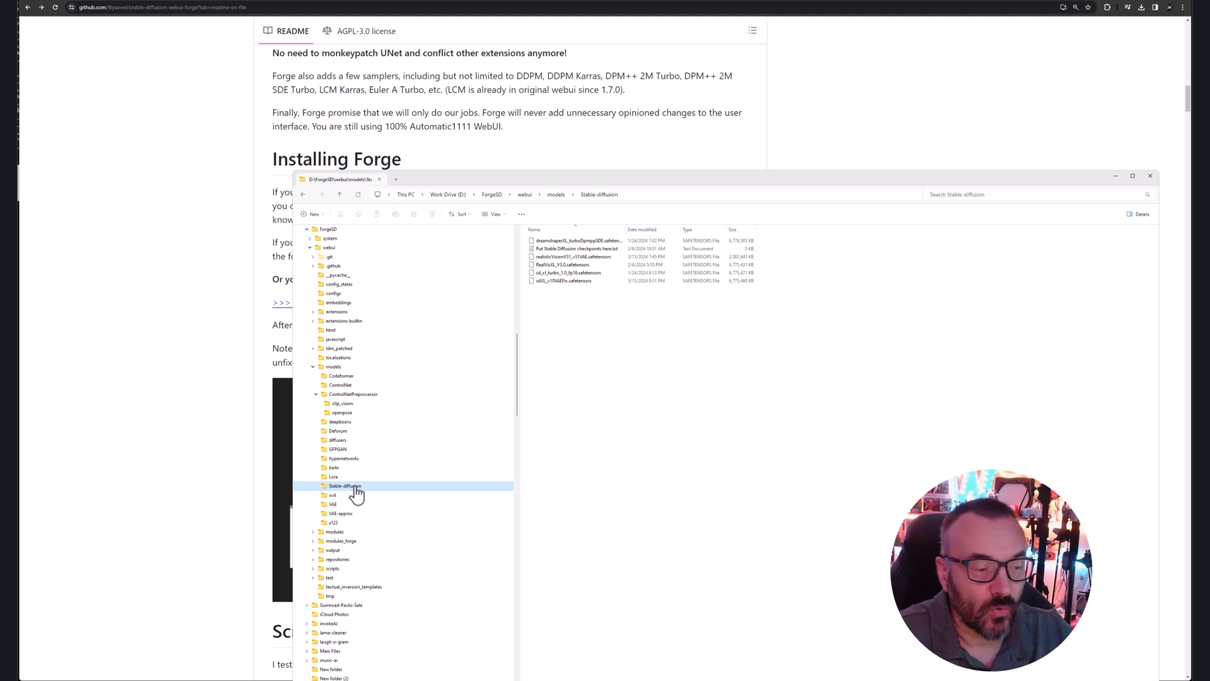
left_click(344, 384)
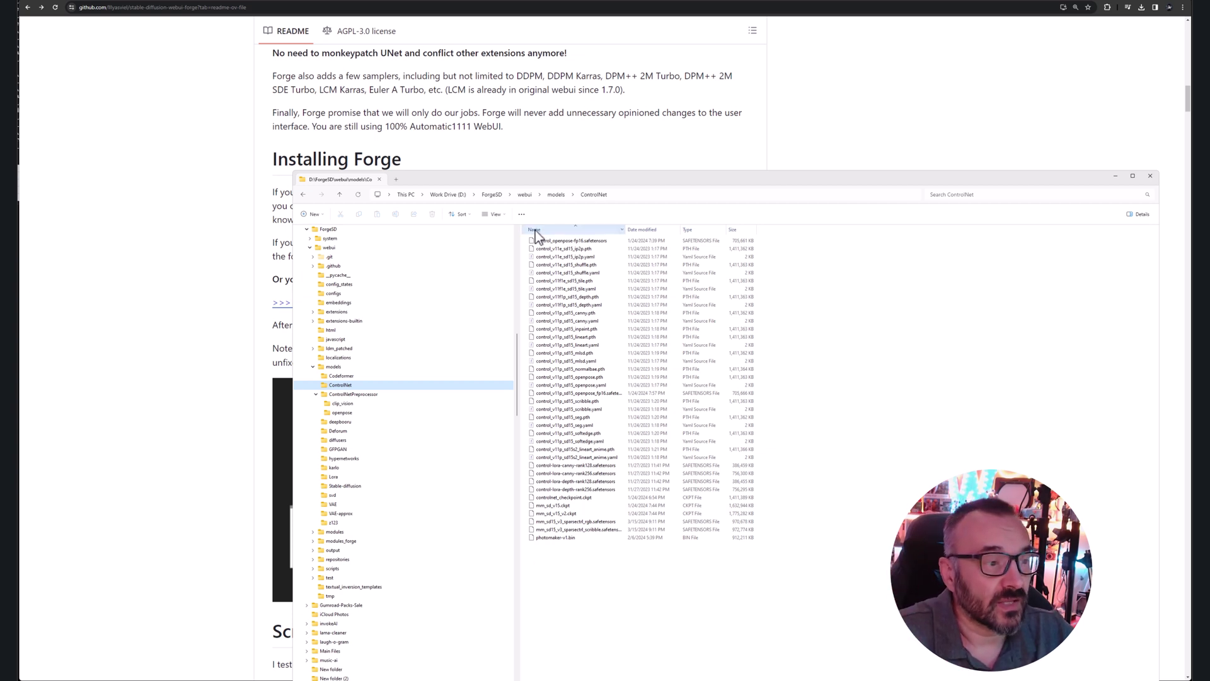
Step: Return to the Forge README in the browser and compare the original WebUI and WebUI Forge generation speeds and GPU memory usage
left_click(202, 164)
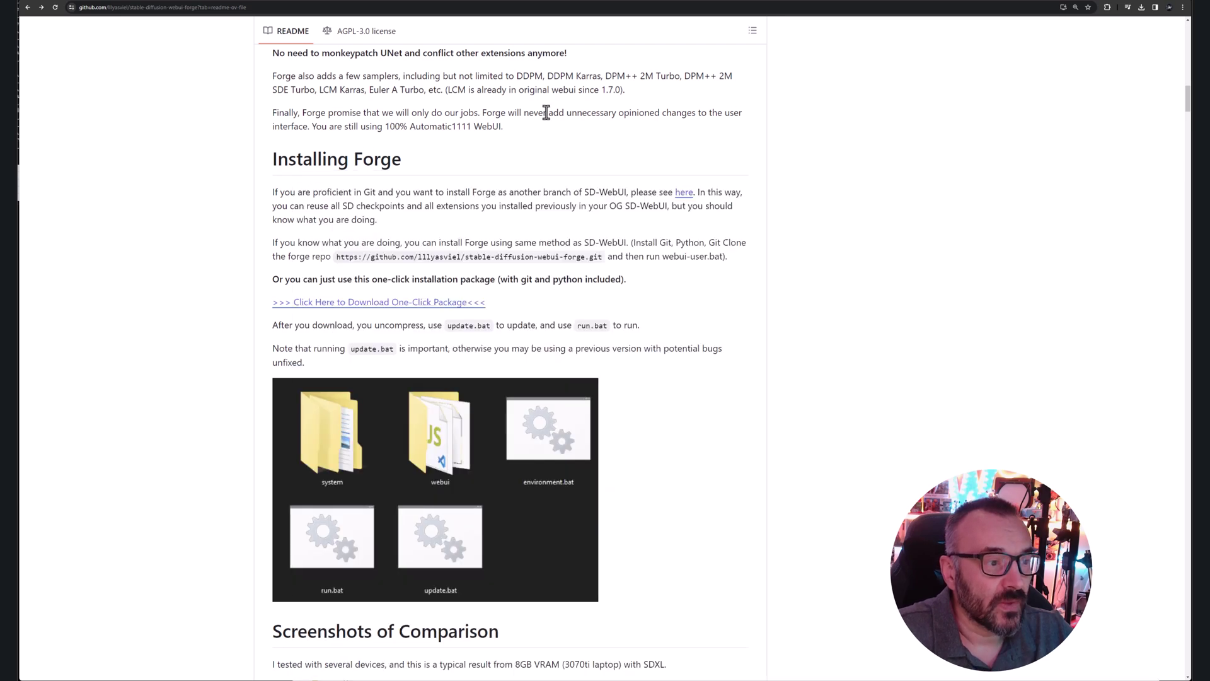
scroll(634, 362, "down", 2)
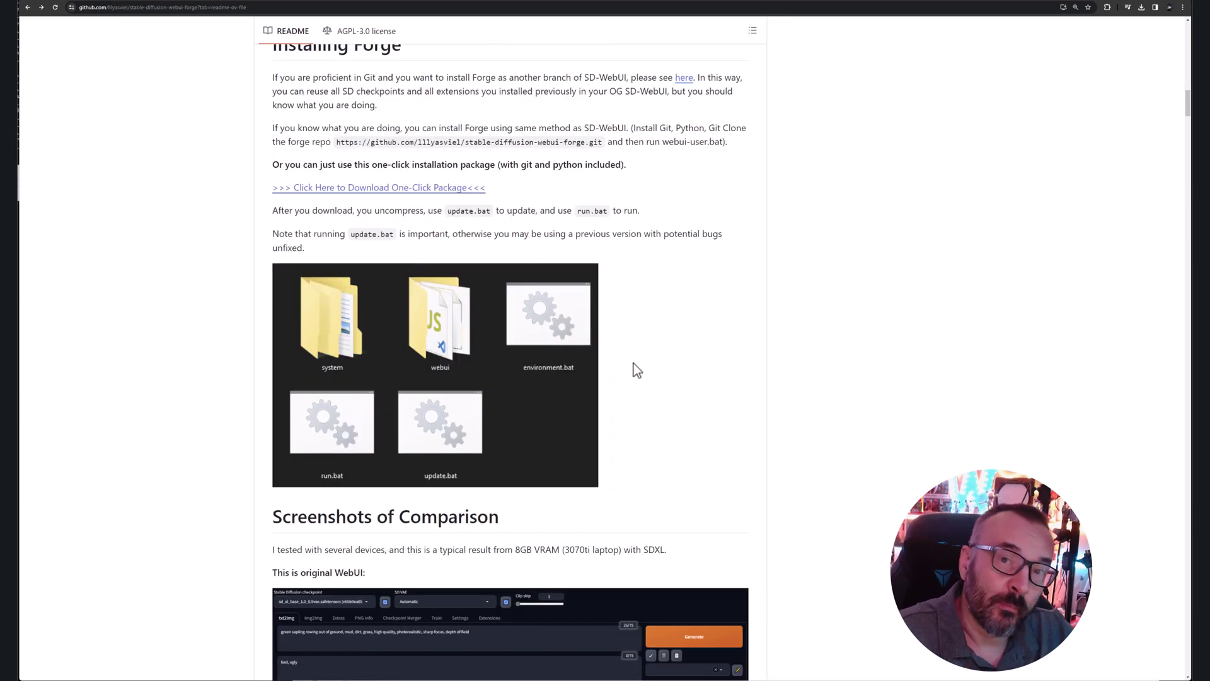
scroll(635, 367, "down", 5)
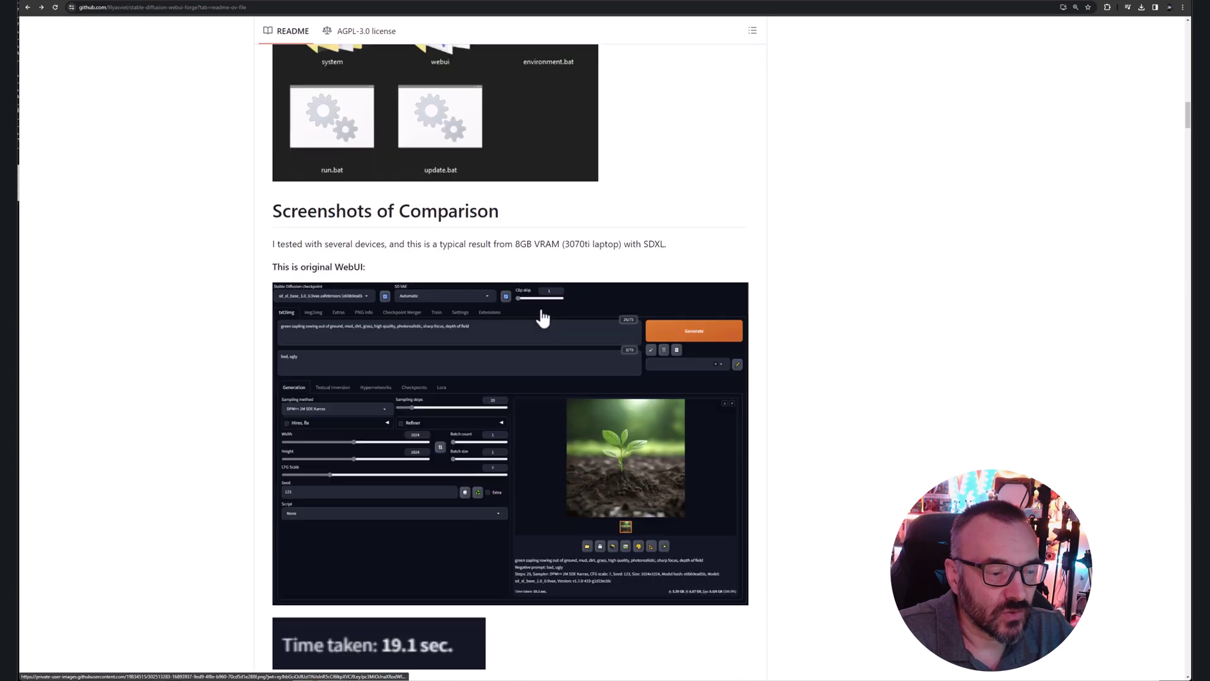
scroll(512, 391, "down", 4)
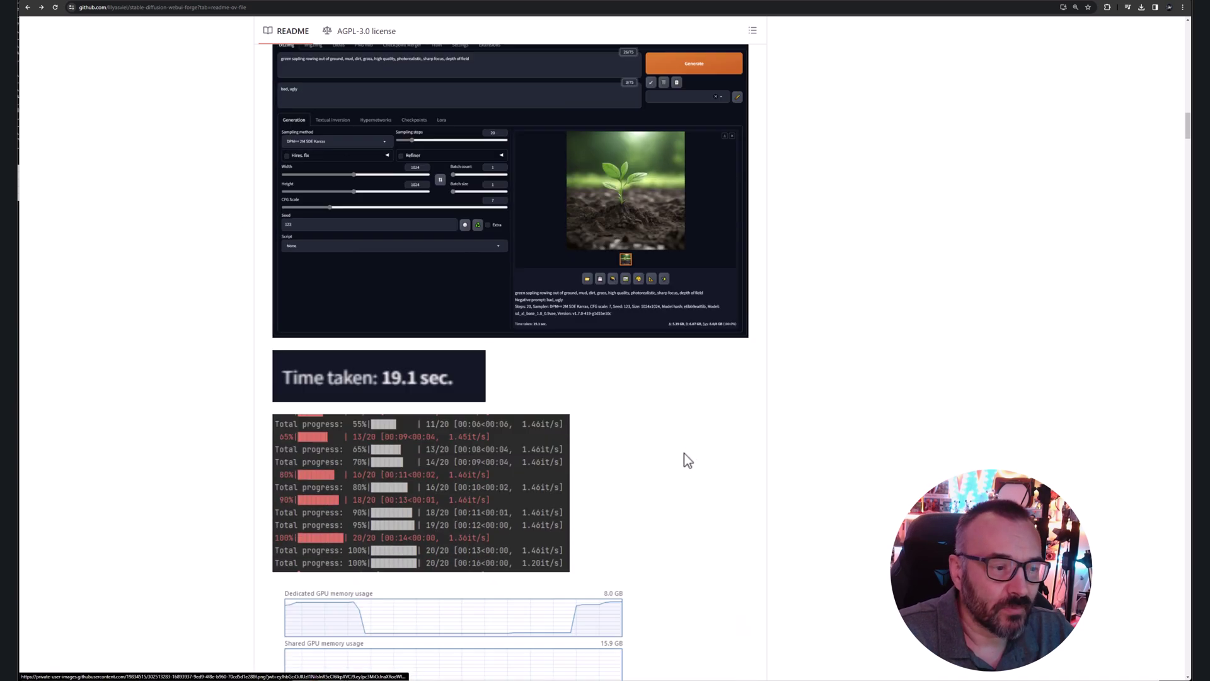
scroll(687, 462, "down", 6)
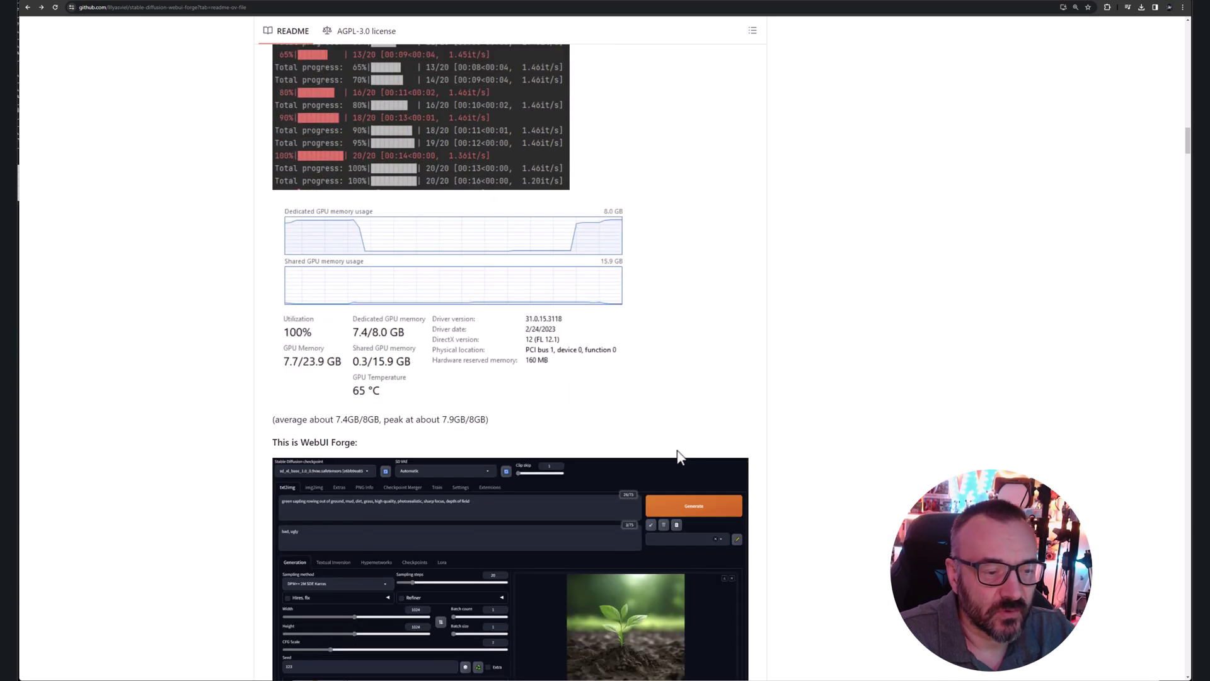
scroll(676, 446, "down", 5)
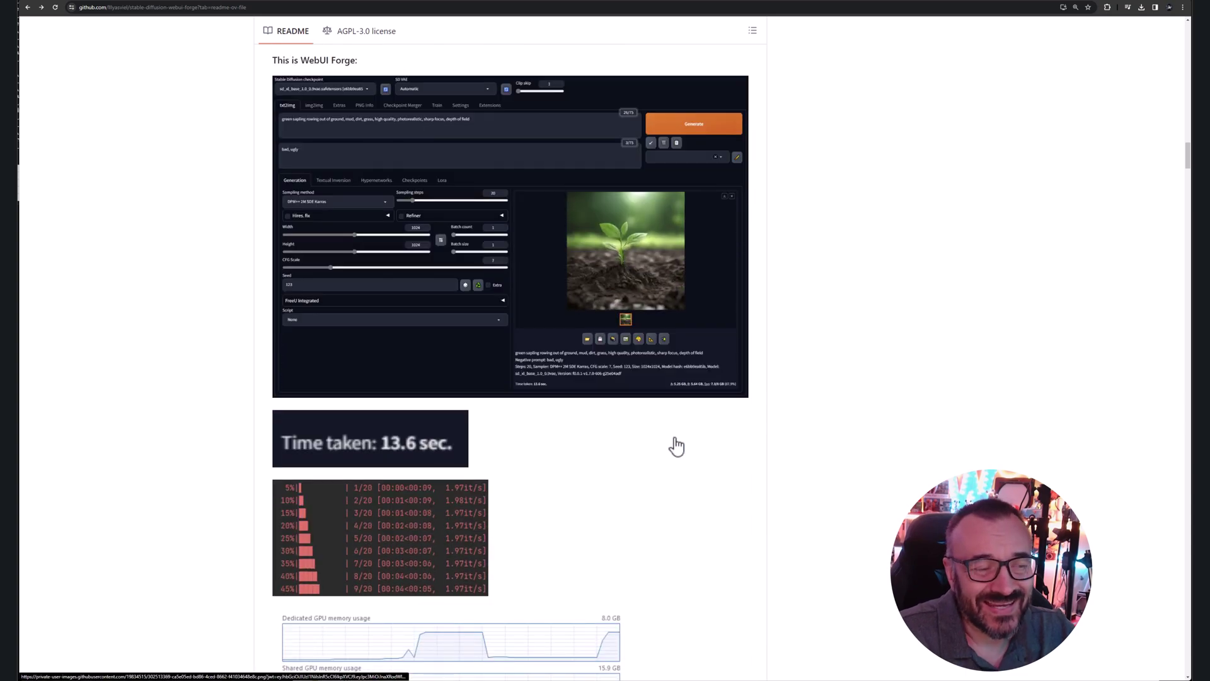
scroll(677, 446, "down", 8)
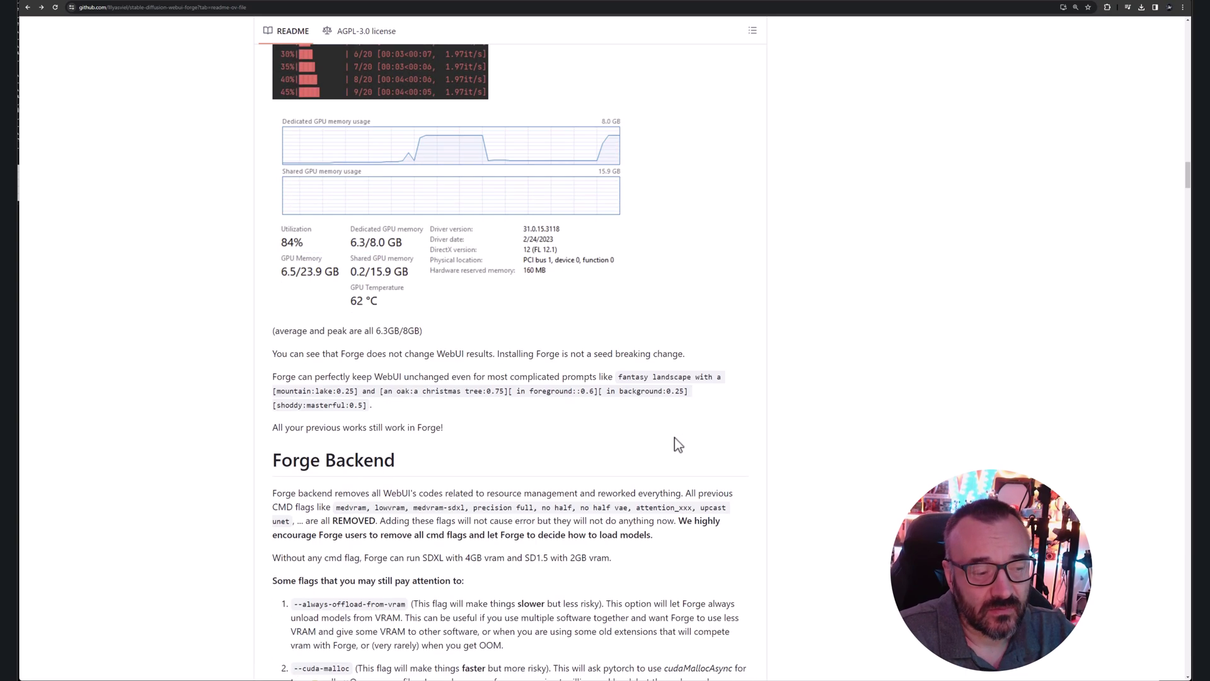
Step: Examine the command-line flags listed under "Forge Backend", highlighting --always-offload-from-vram
scroll(676, 446, "down", 4)
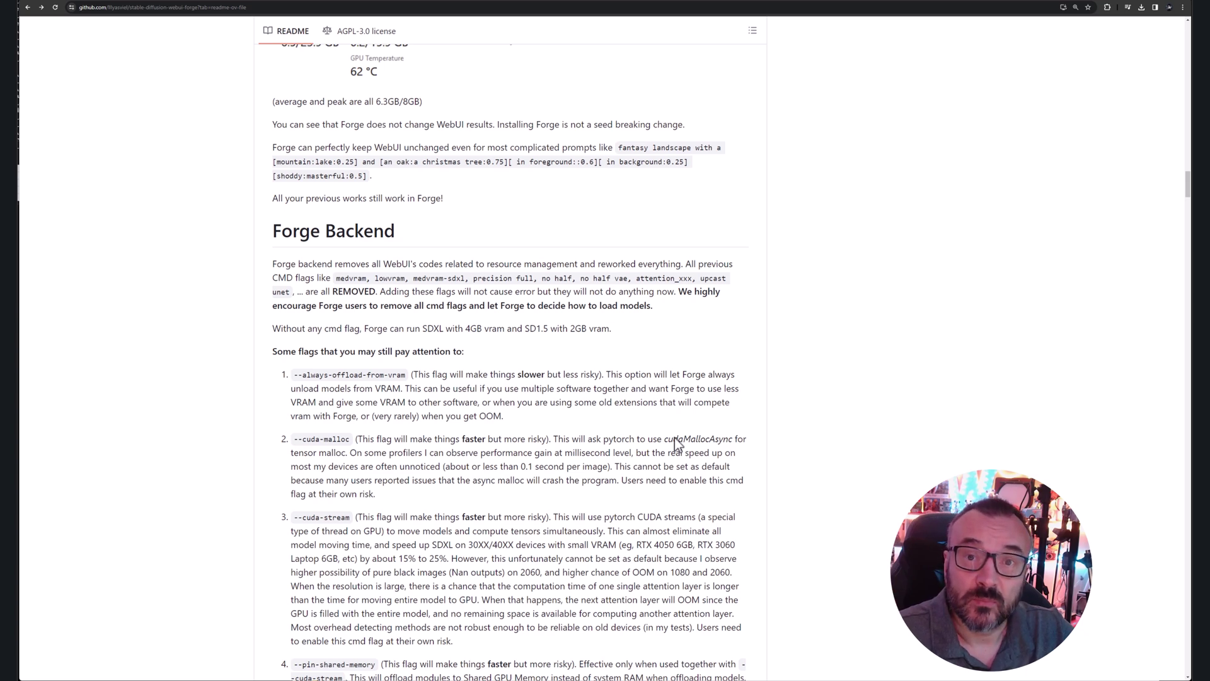
scroll(263, 368, "down", 1)
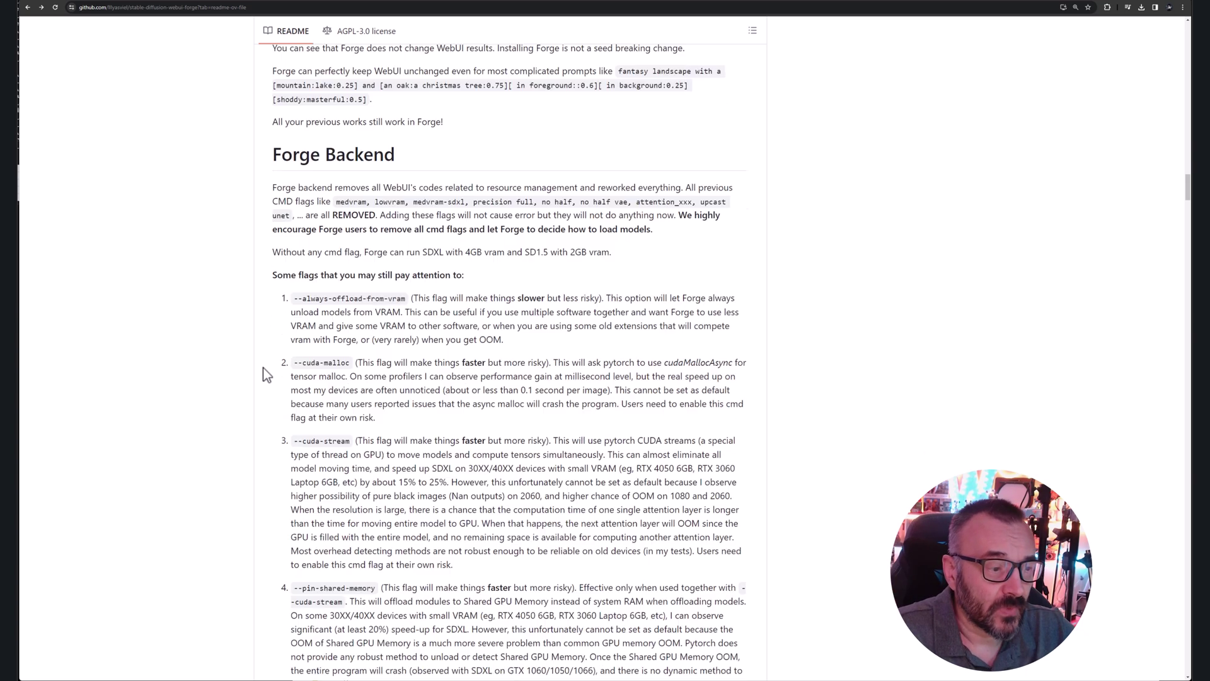
left_click_drag(287, 302, 413, 301)
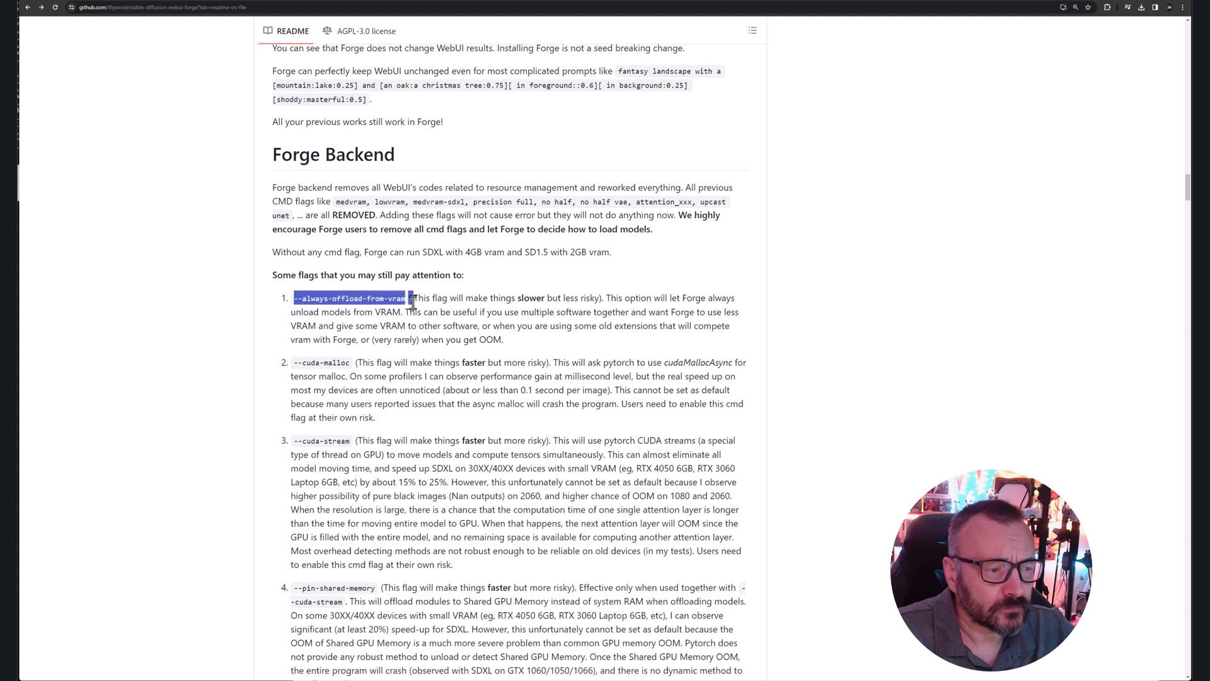
left_click(293, 331)
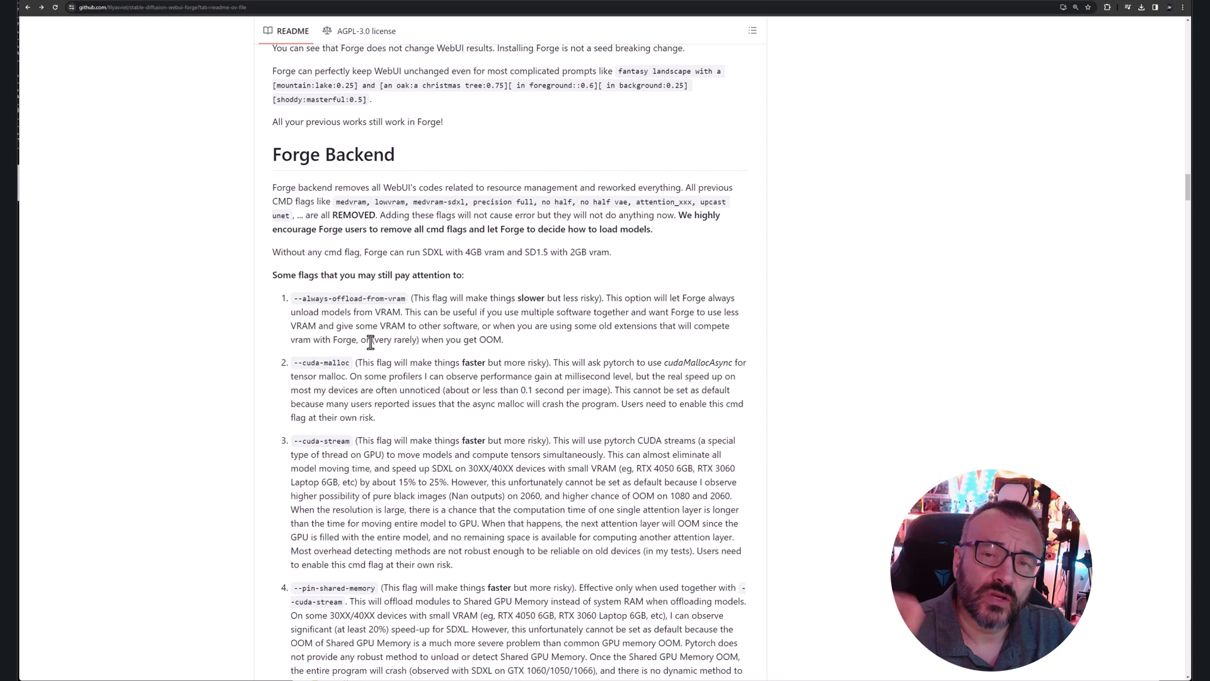
Step: Switch back to File Explorer and open the ForgeSD root folder
key("alt+Tab")
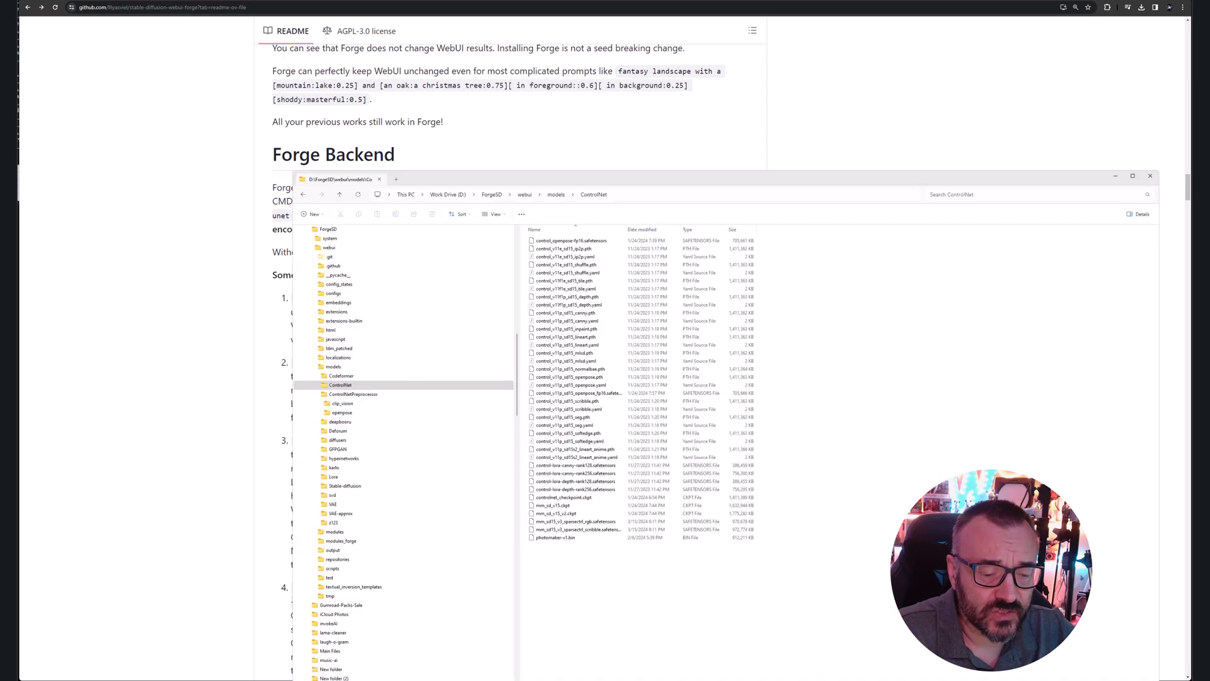
scroll(385, 332, "up", 1)
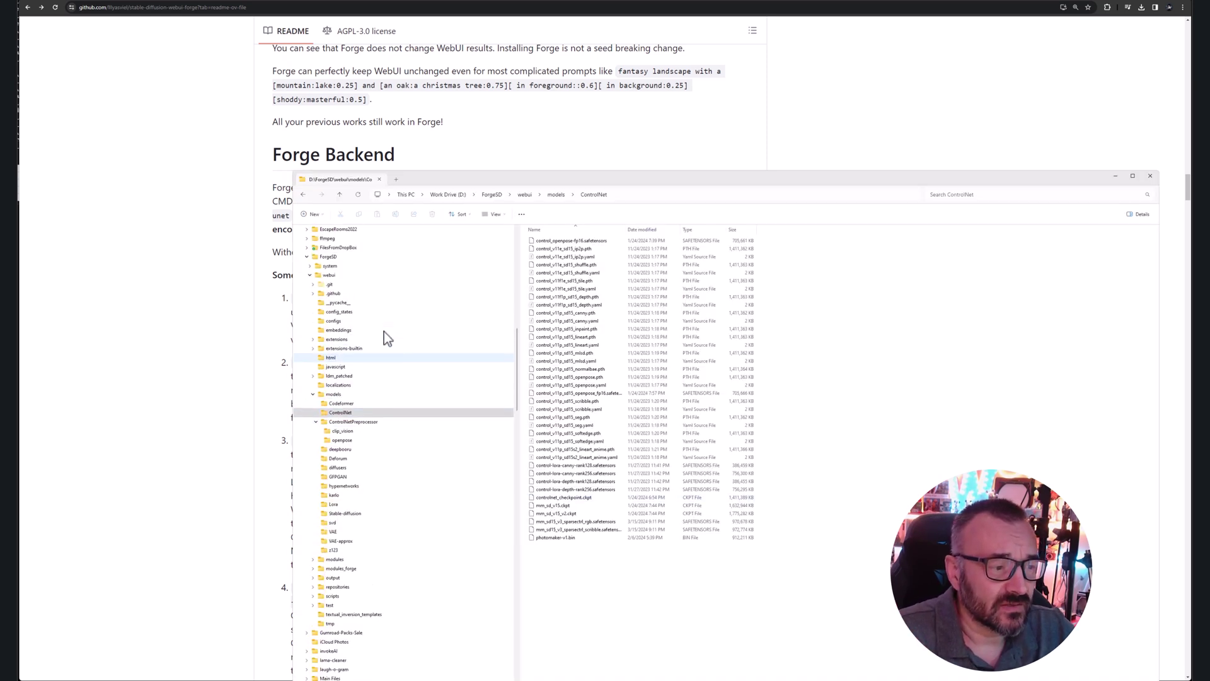
left_click(338, 258)
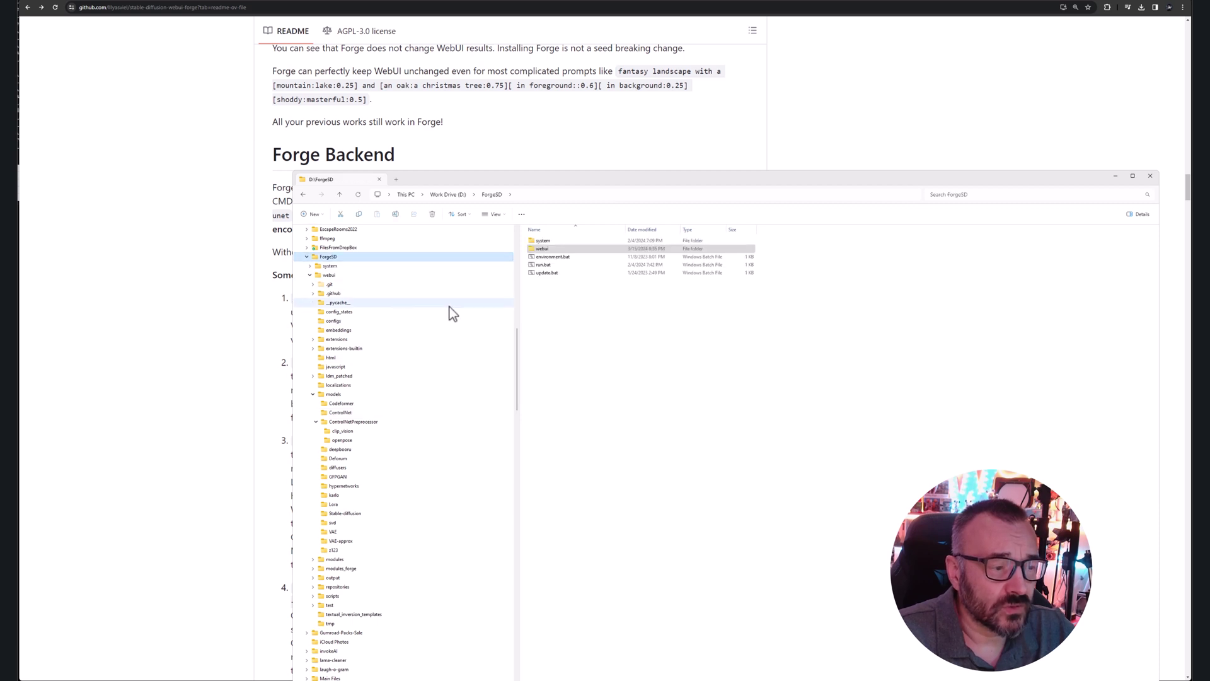
Step: Open update.bat in Notepad, highlight its git reset --hard and git pull lines, and close the file
right_click(549, 274)
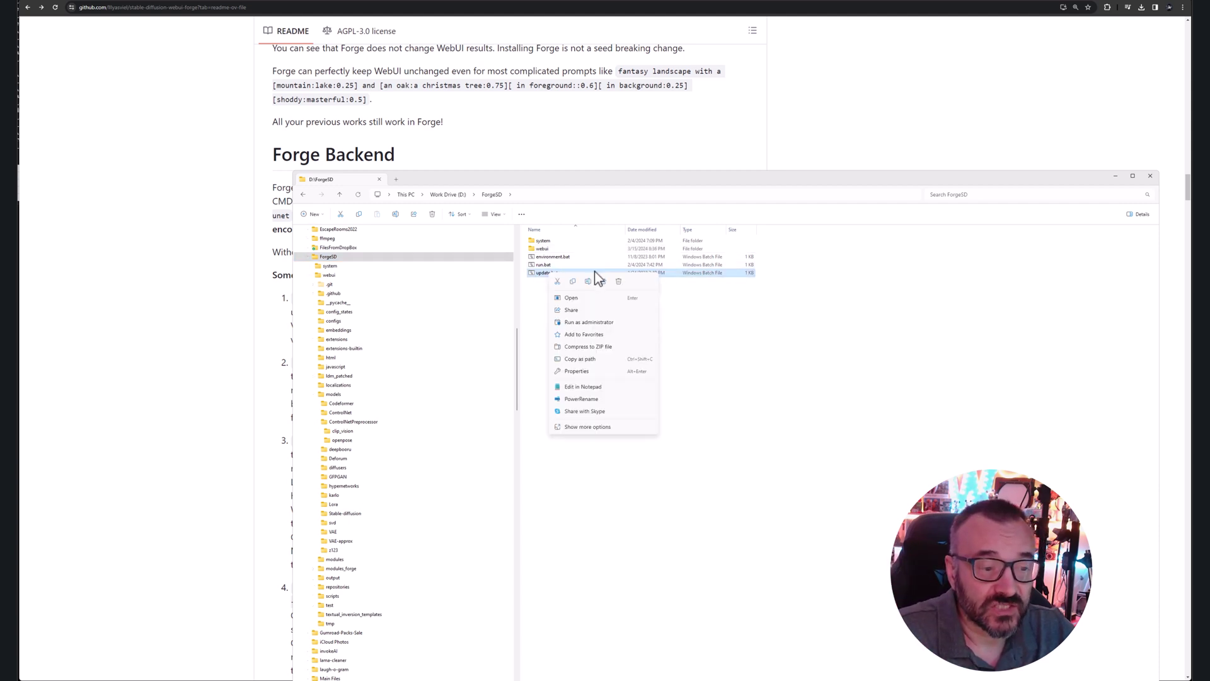
left_click(598, 388)
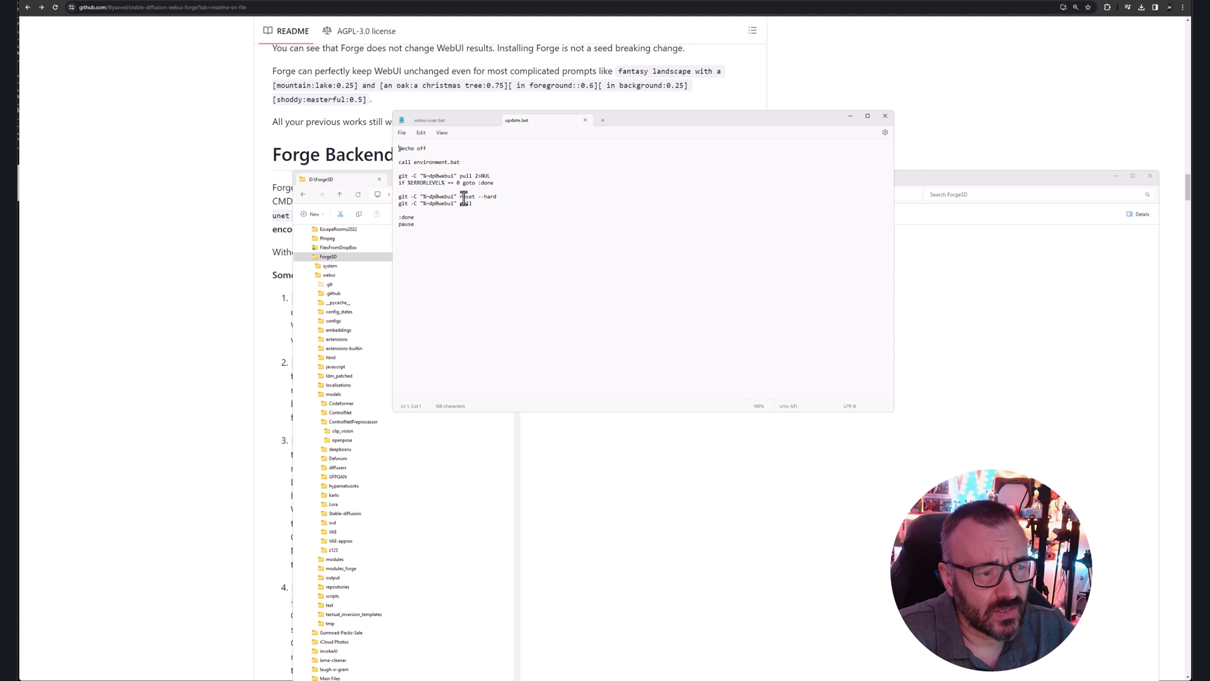
left_click_drag(498, 196, 387, 208)
key("shift+Up")
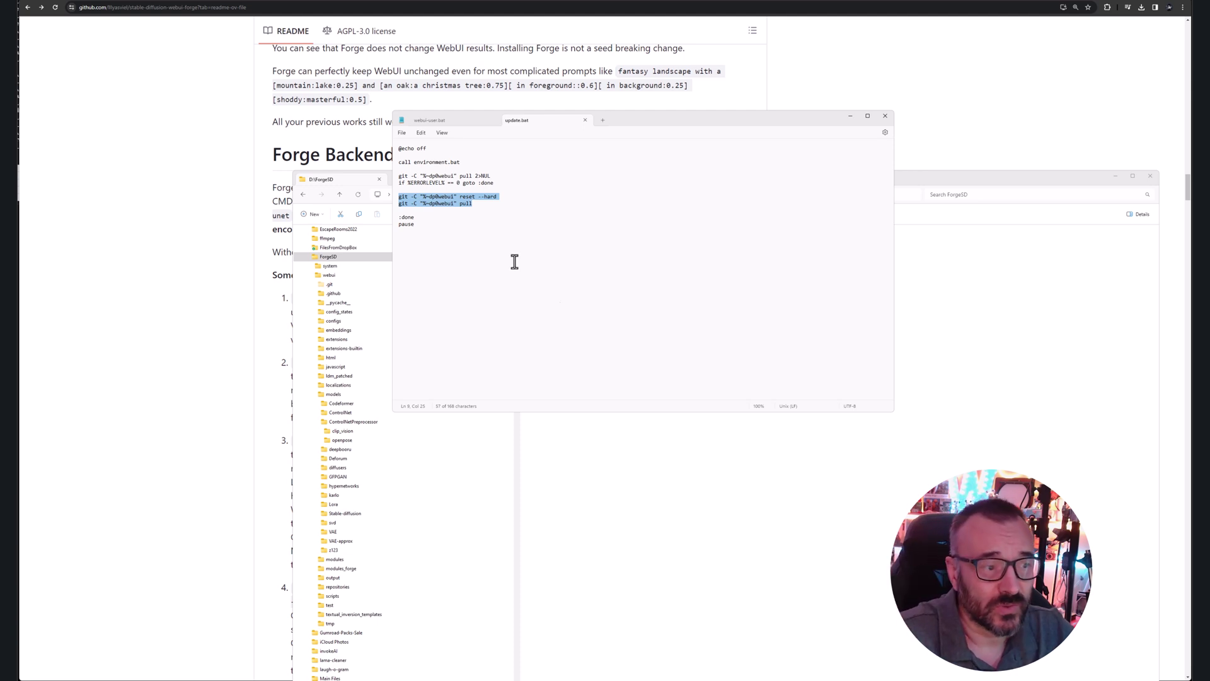
left_click(585, 120)
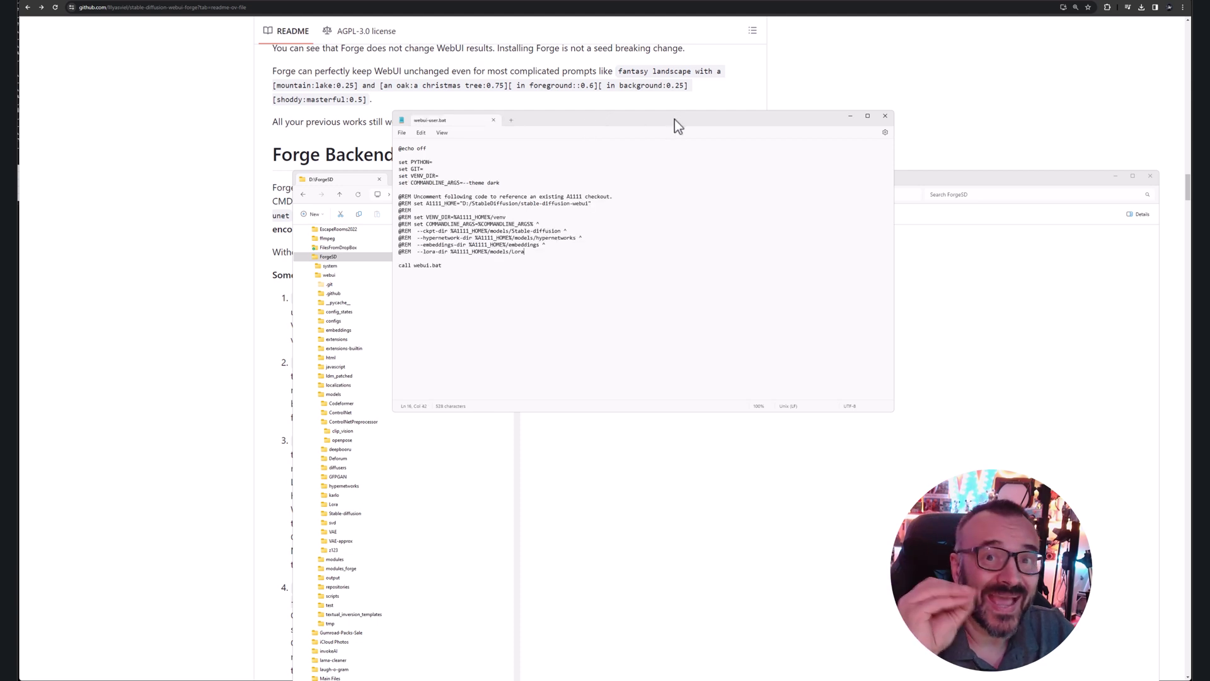
Step: Open run.bat from the ForgeSD folder in Notepad and highlight its calls to environment.bat and webui-user.bat
left_click_drag(674, 119, 237, 294)
left_click(649, 363)
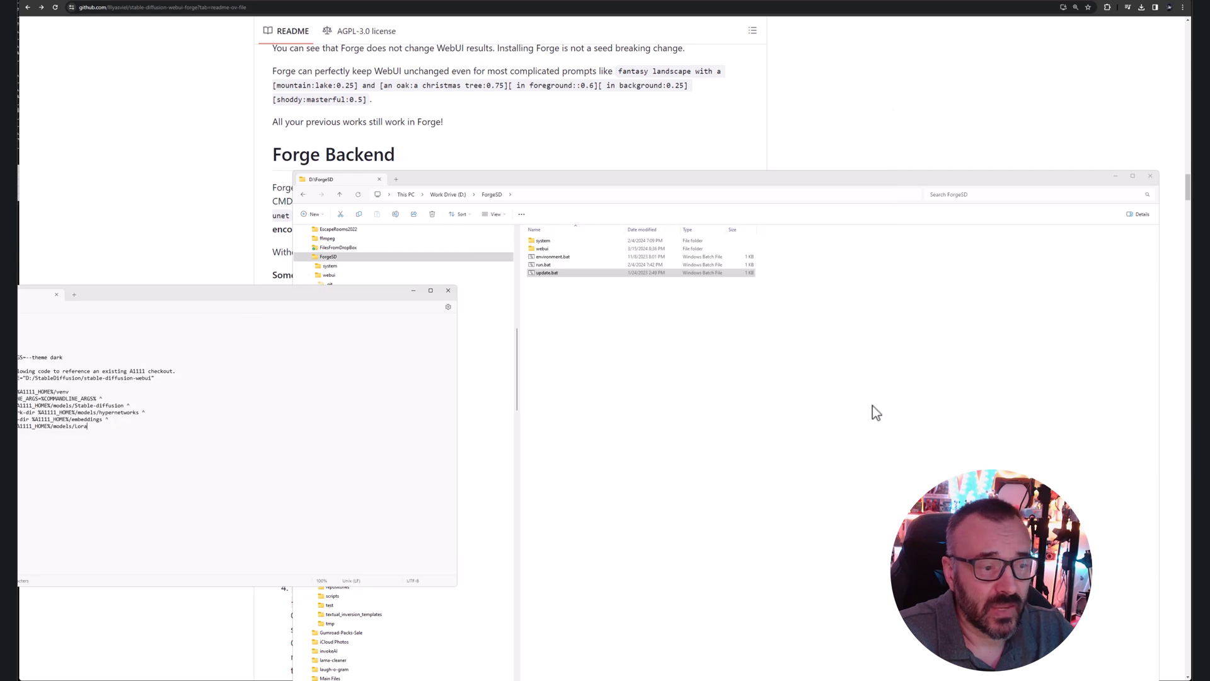
left_click(546, 268)
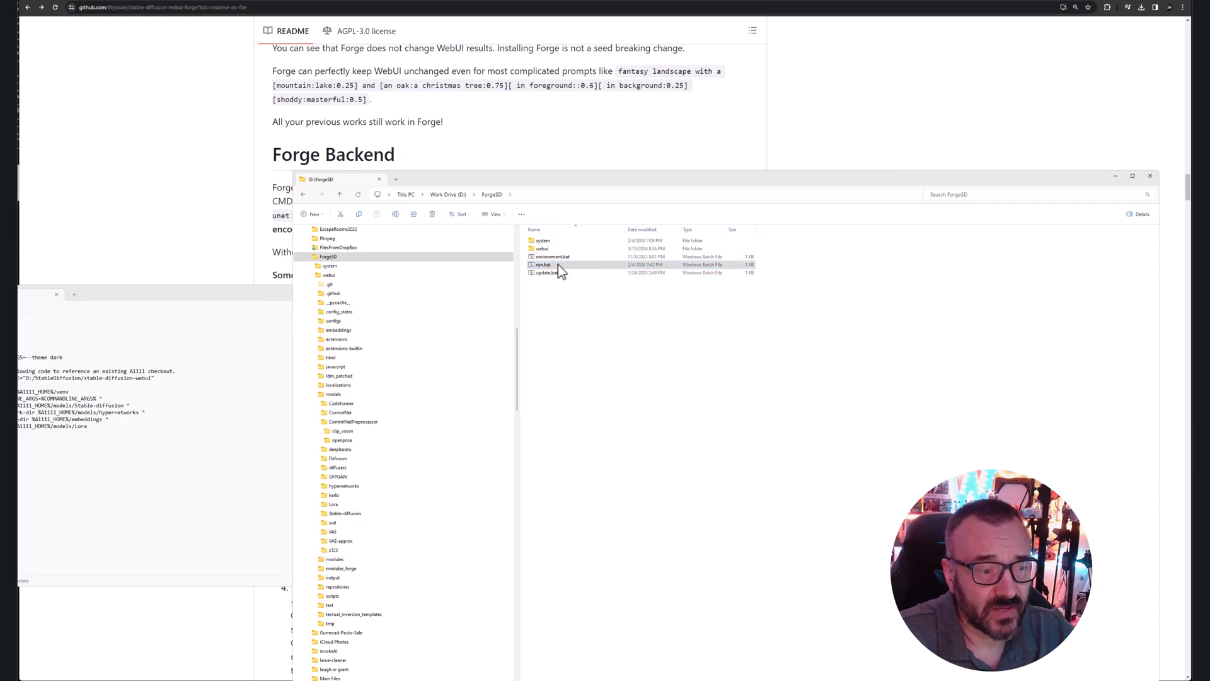
right_click(547, 265)
left_click(580, 378)
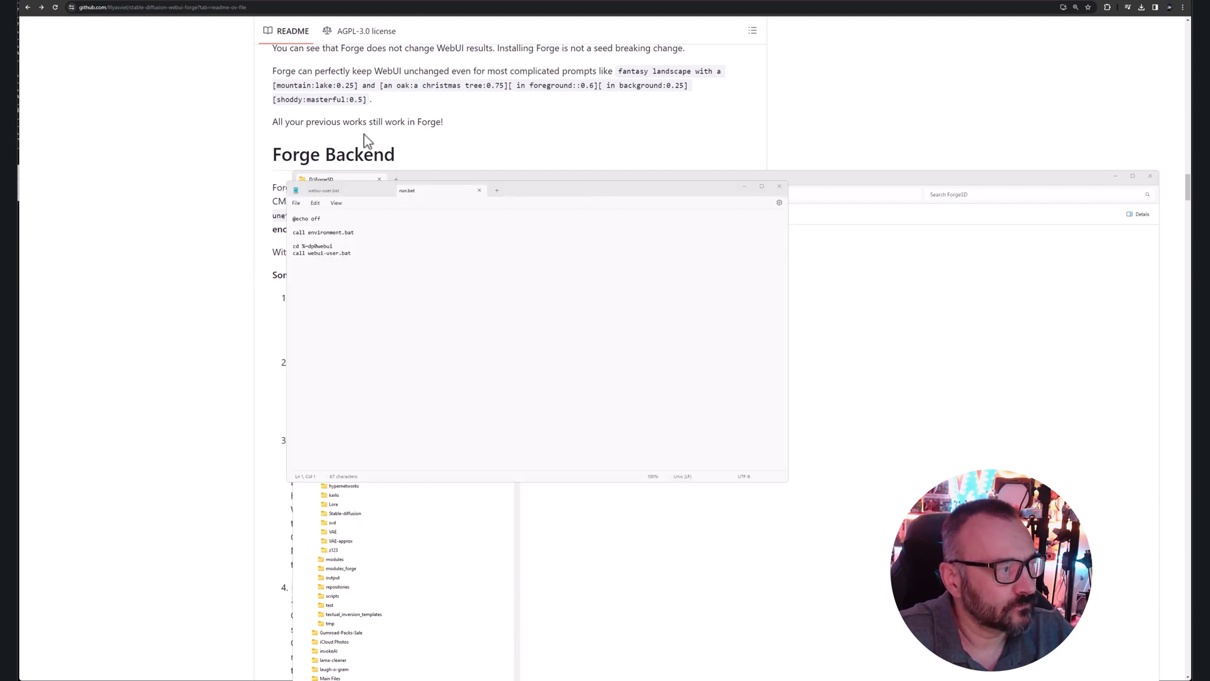
triple_click(294, 235)
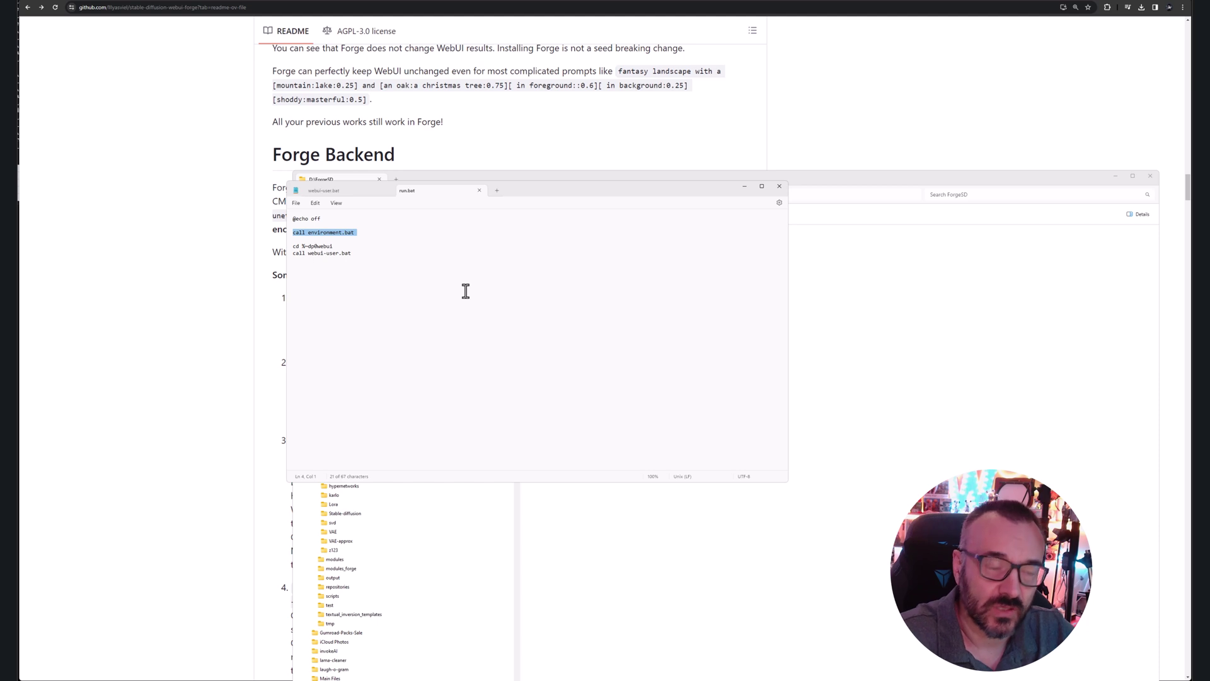
left_click_drag(374, 252, 303, 254)
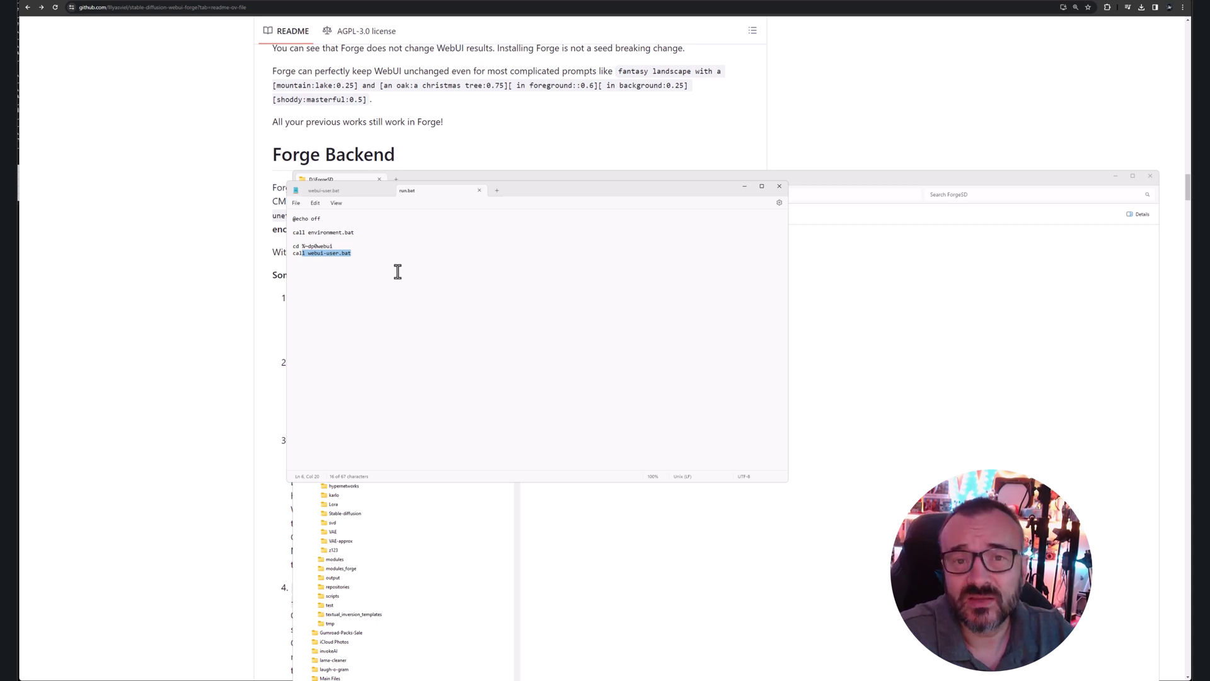
Step: Switch to webui-user.bat and highlight the commented-out COMMANDLINE_ARGS directory lines and the set A1111_HOME line
left_click_drag(539, 188, 605, 218)
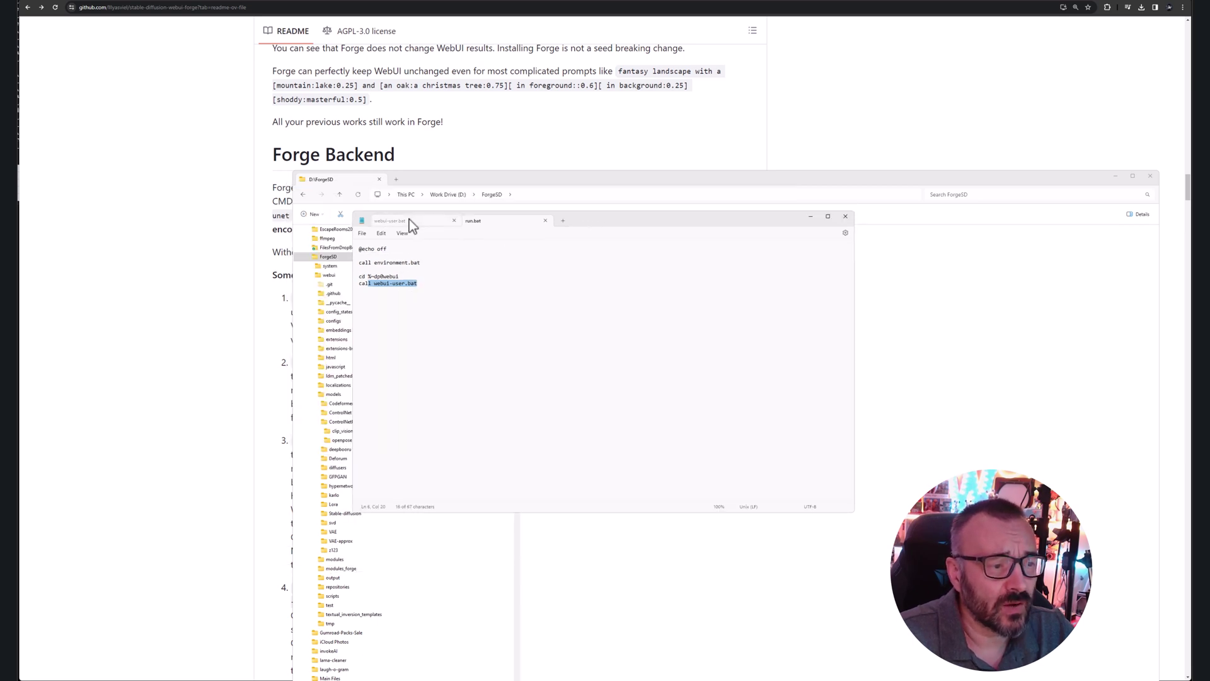
left_click(409, 221)
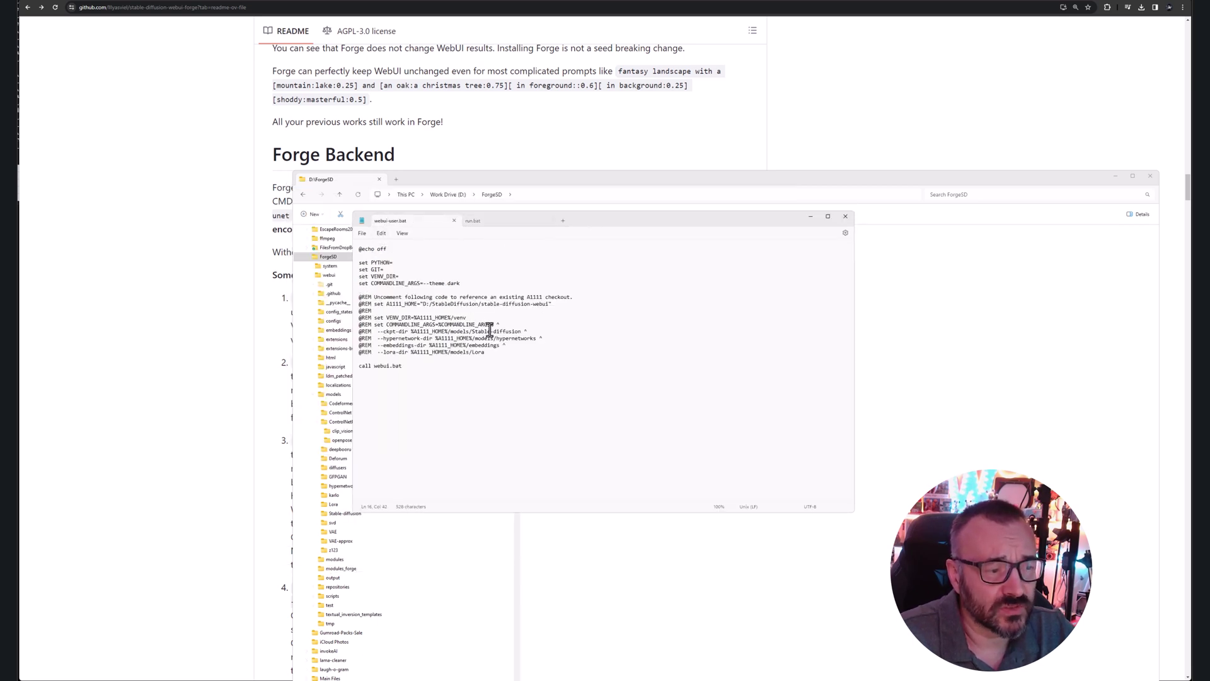
left_click_drag(485, 353, 365, 328)
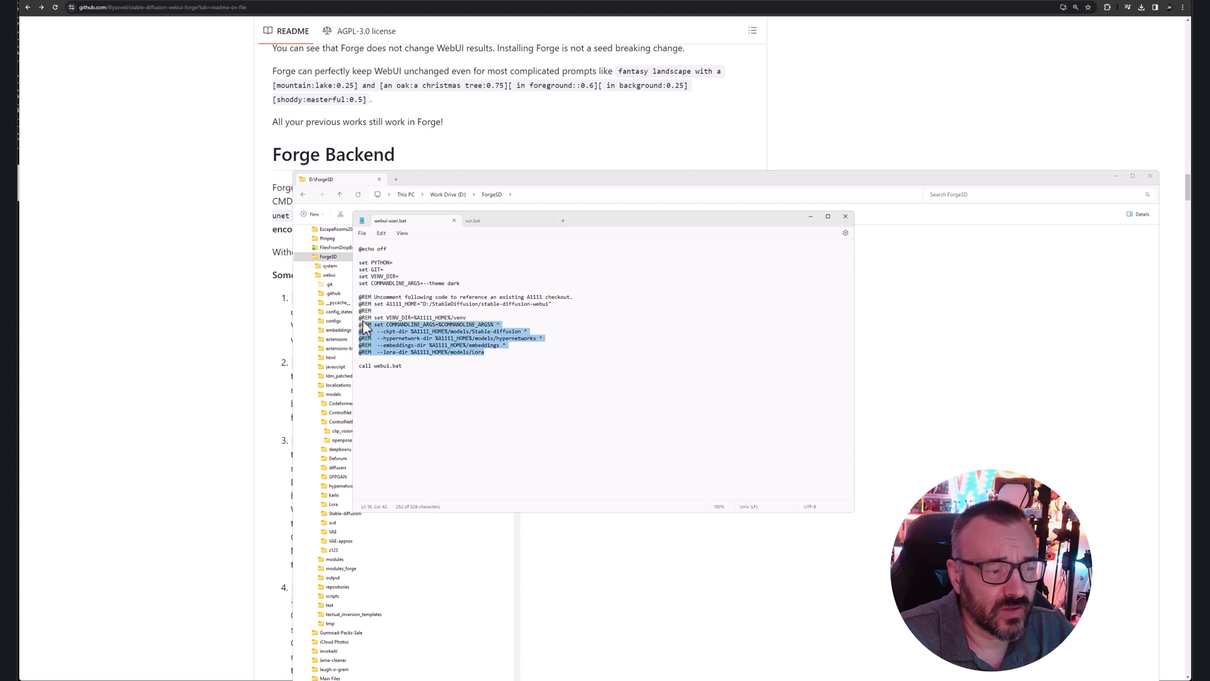
left_click_drag(552, 304, 358, 304)
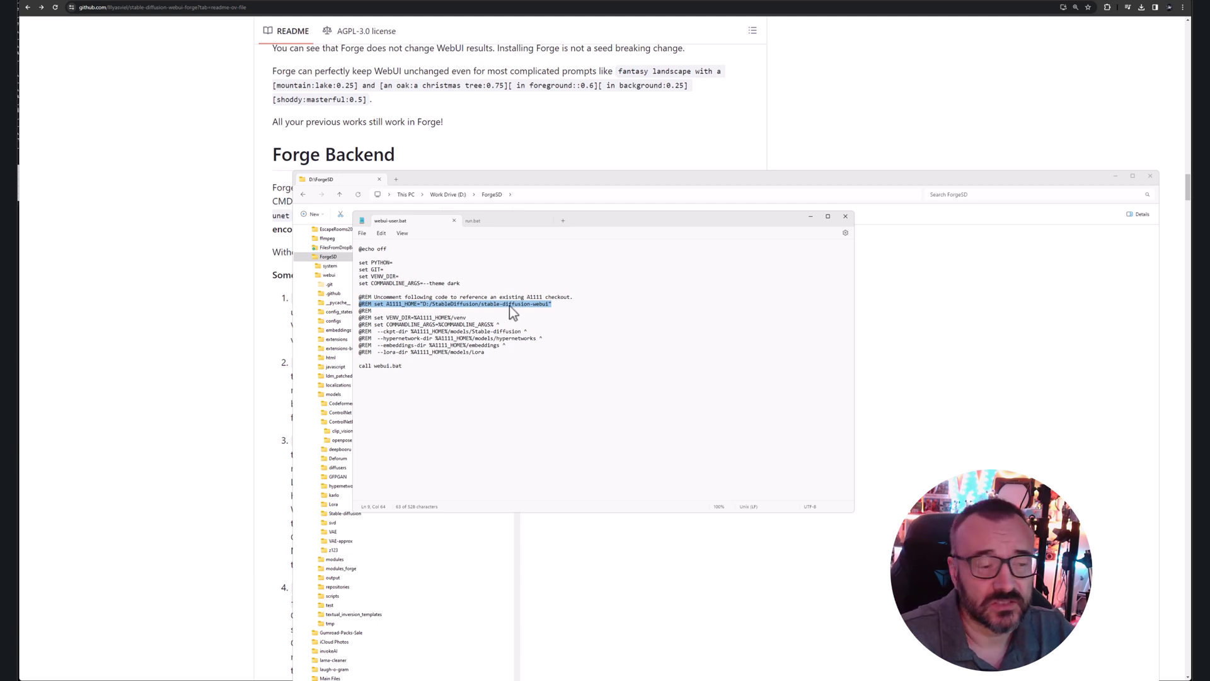
Step: Examine the A1111_HOME path and the forward slashes in the directory paths, and highlight the theme dark argument in COMMANDLINE_ARGS
left_click_drag(555, 305, 429, 307)
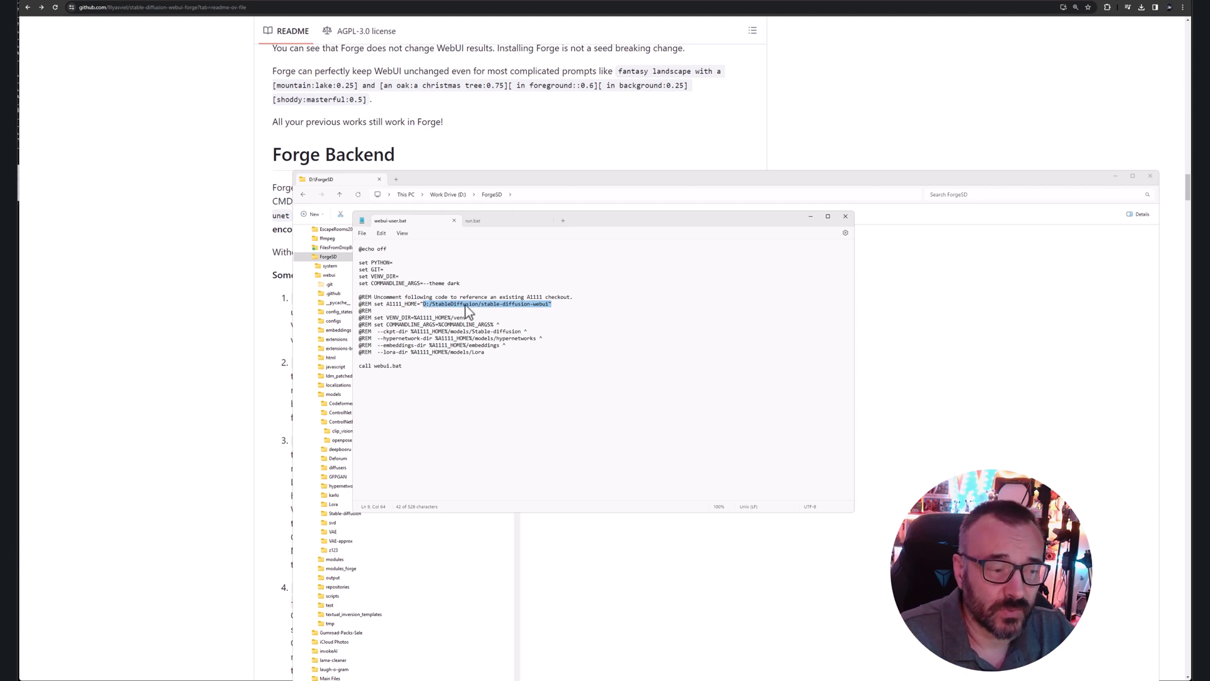
left_click(422, 304)
left_click_drag(422, 304, 492, 307)
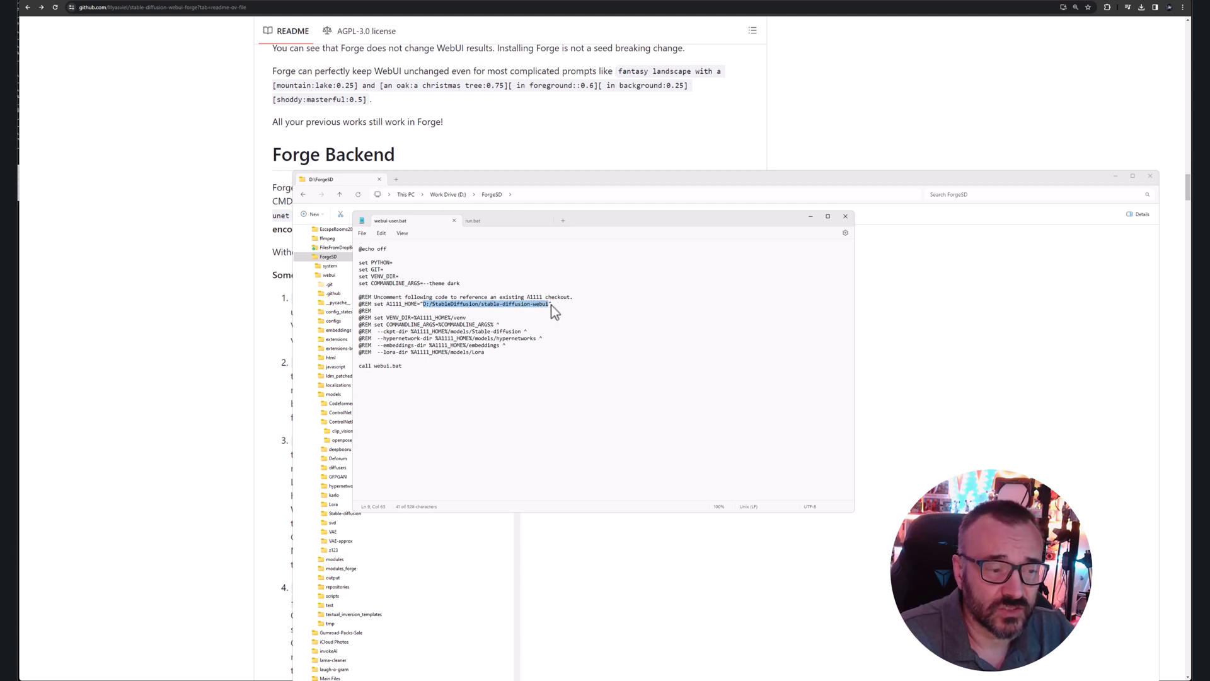
left_click(496, 308)
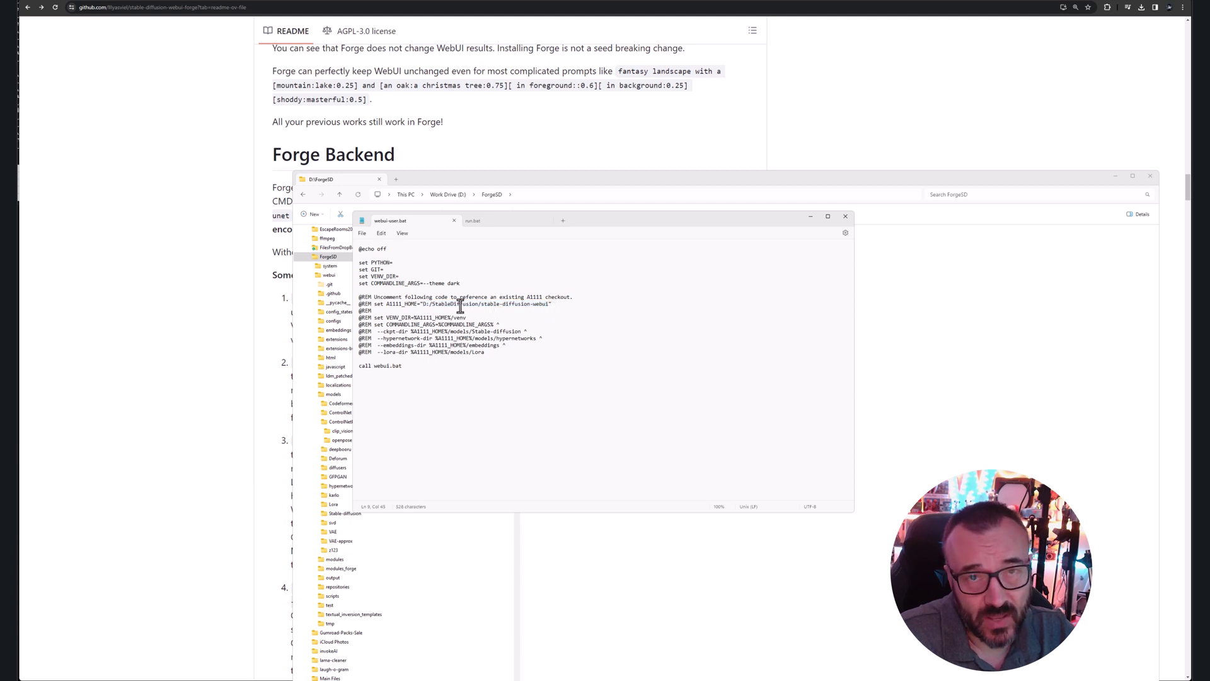
left_click(429, 305)
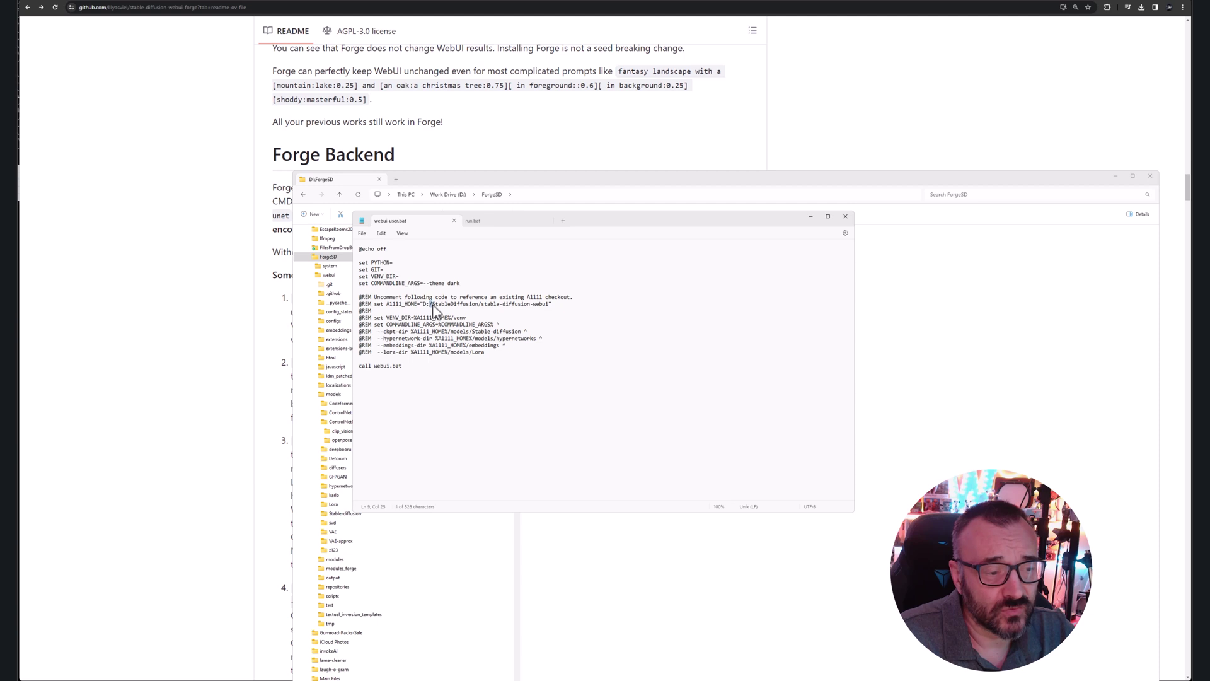
double_click(481, 304)
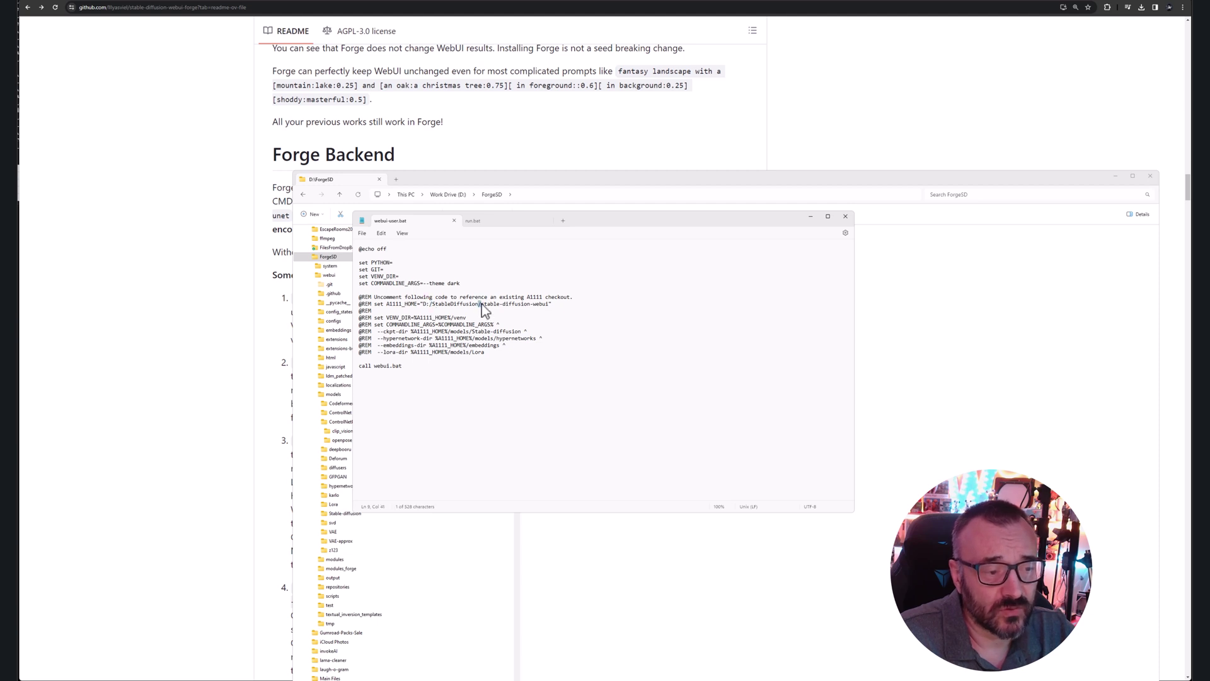
double_click(473, 338)
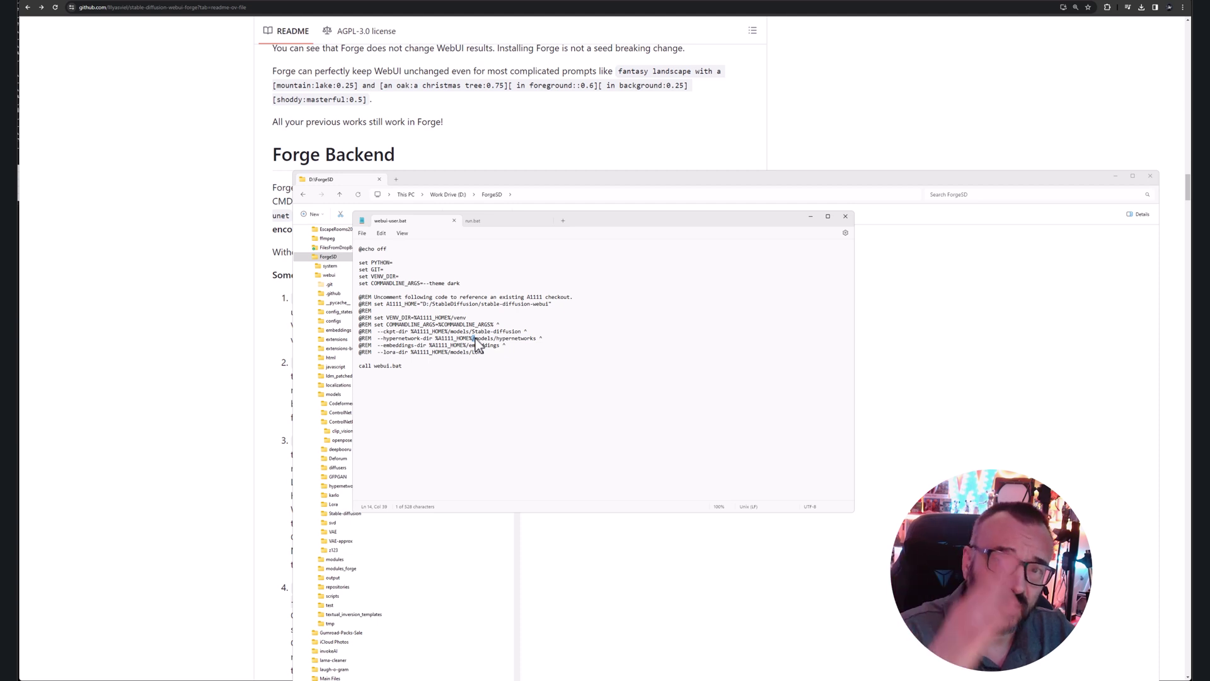
left_click(491, 332)
left_click_drag(461, 284, 426, 282)
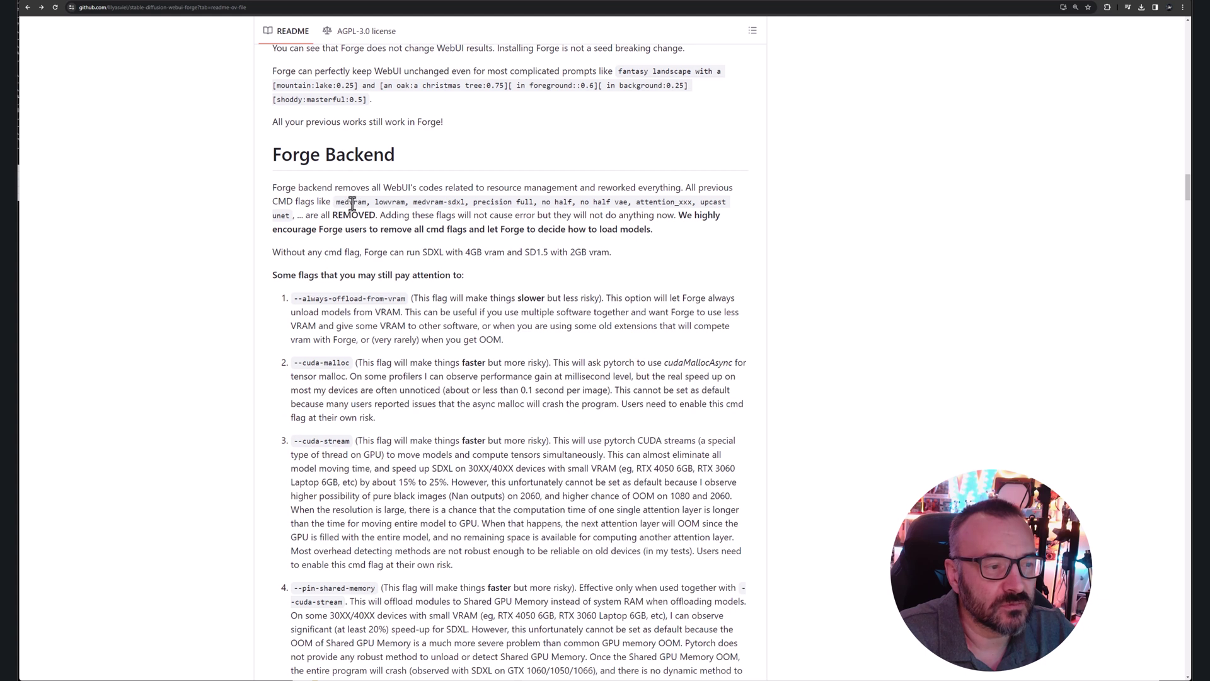
Step: Return to the Forge README in the browser and review the removed CMD flags and the --always-offload-from-vram entry under "Forge Backend"
left_click_drag(335, 201, 679, 205)
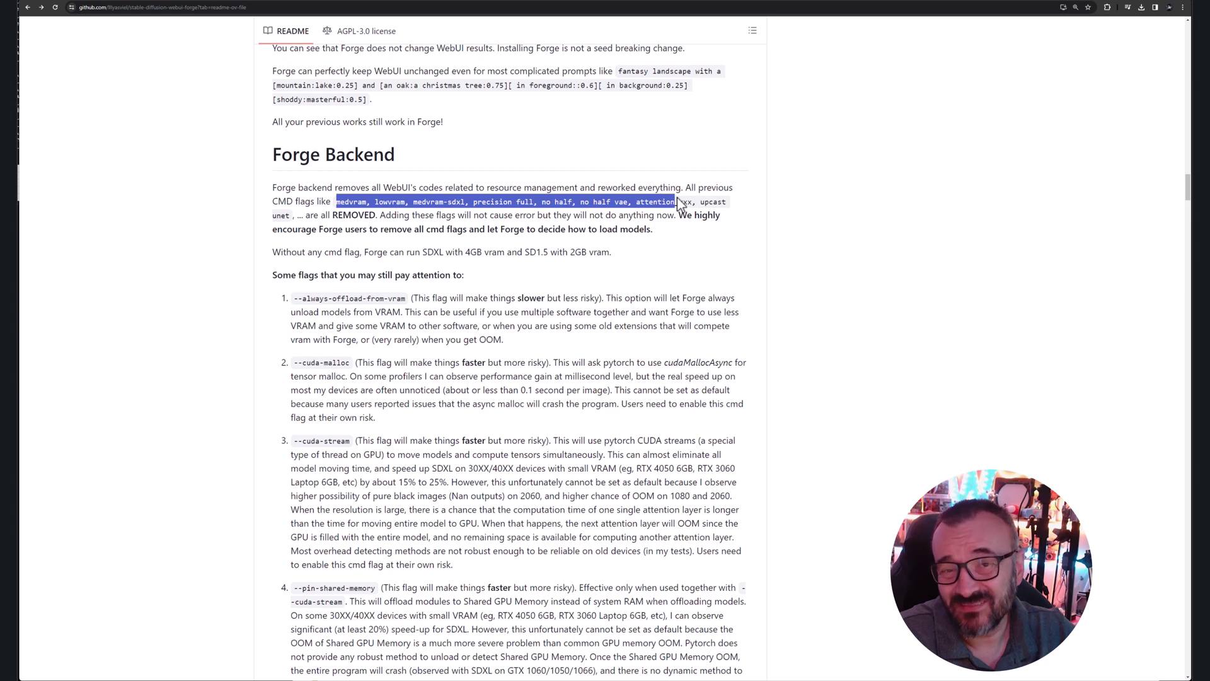
left_click(661, 316)
scroll(487, 299, "down", 2)
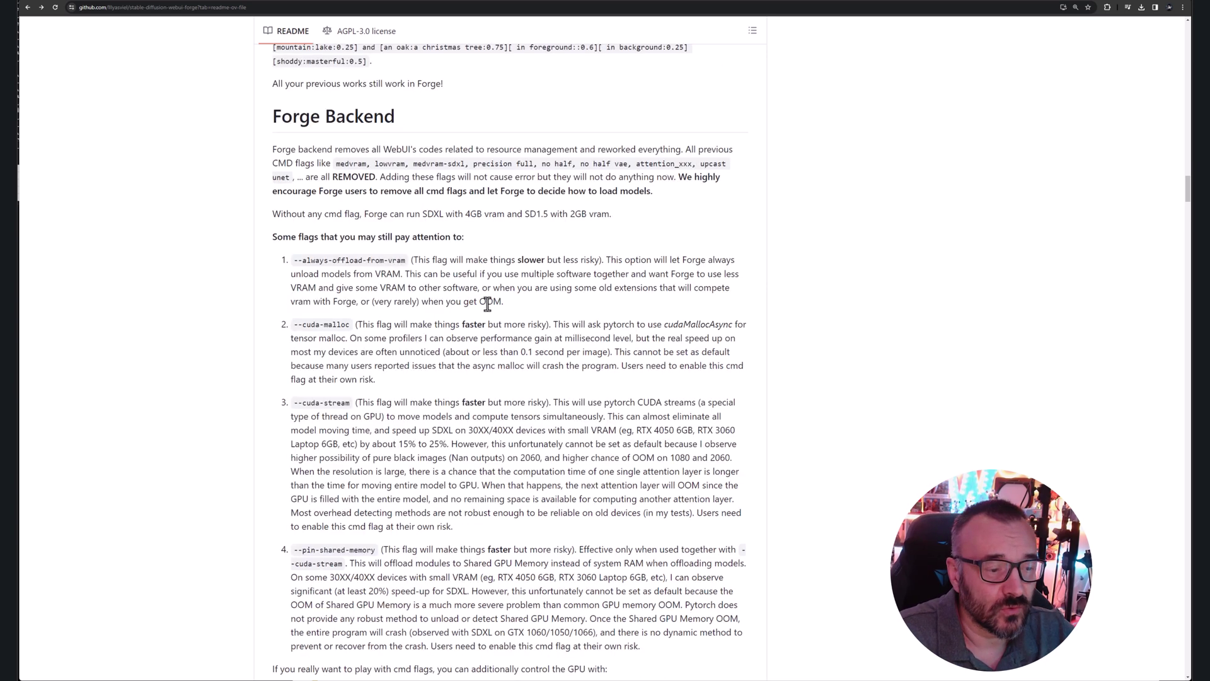
left_click_drag(293, 248, 354, 251)
left_click(474, 251)
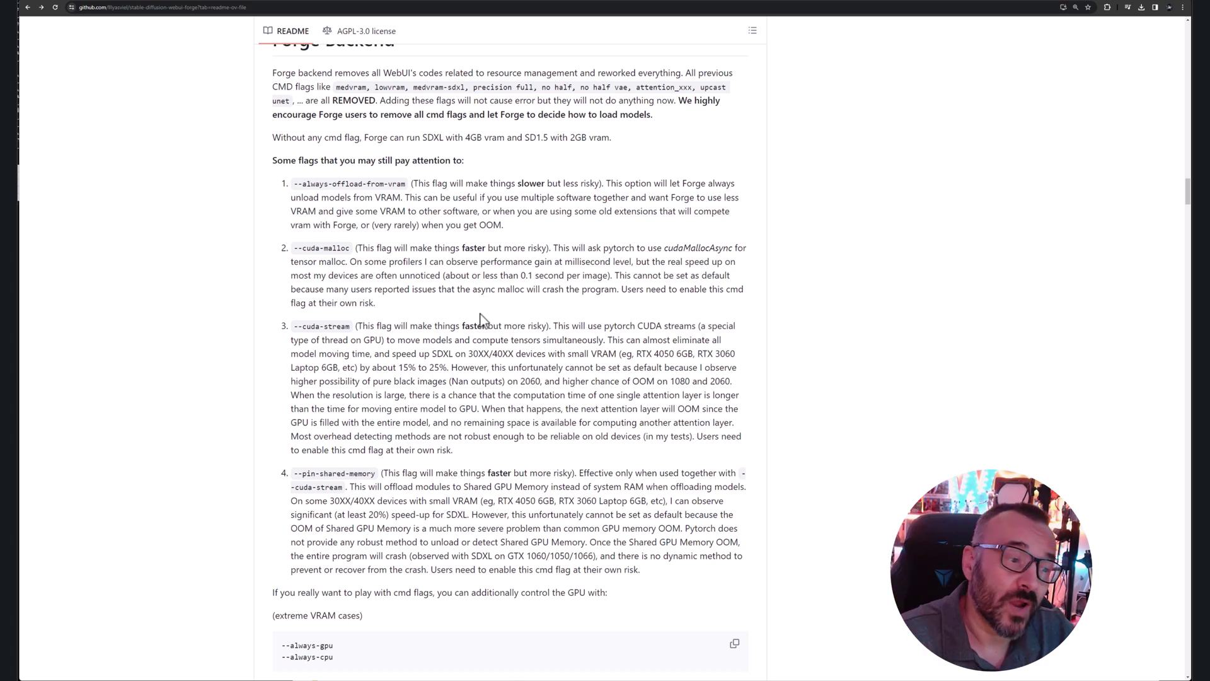
Step: Review the README's additional GPU control flags for extreme VRAM, rare attention and float point type cases
scroll(481, 320, "down", 5)
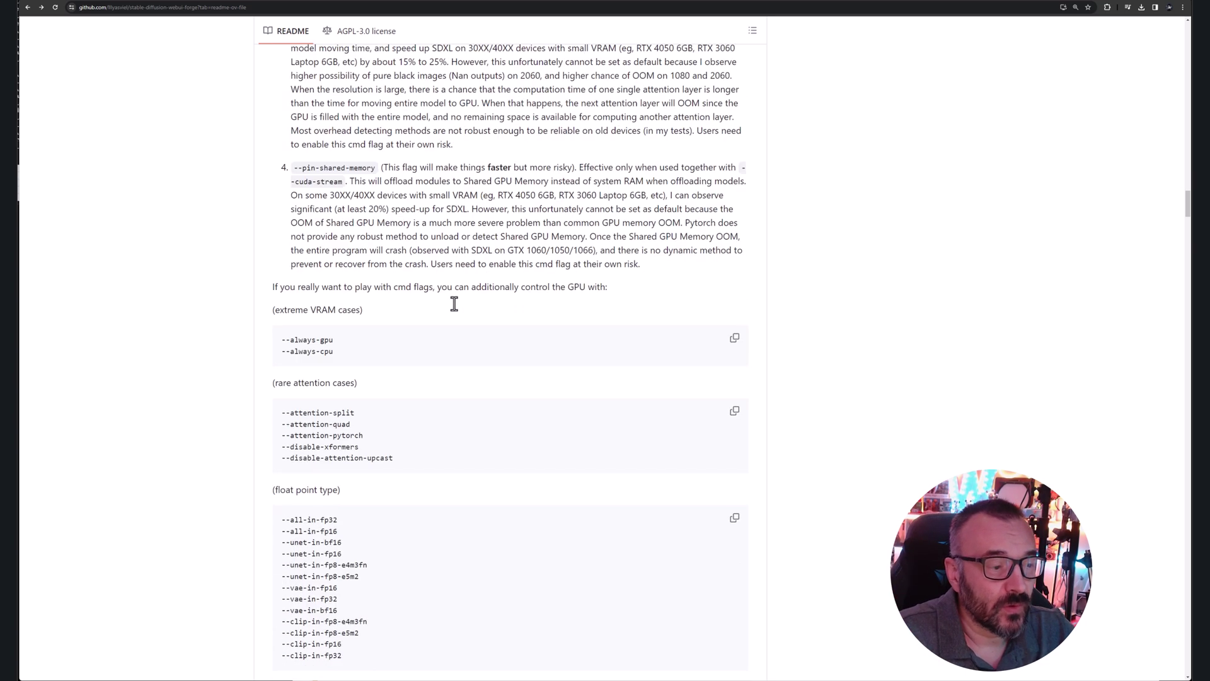
scroll(453, 304, "down", 2)
left_click_drag(371, 540, 255, 220)
left_click(151, 286)
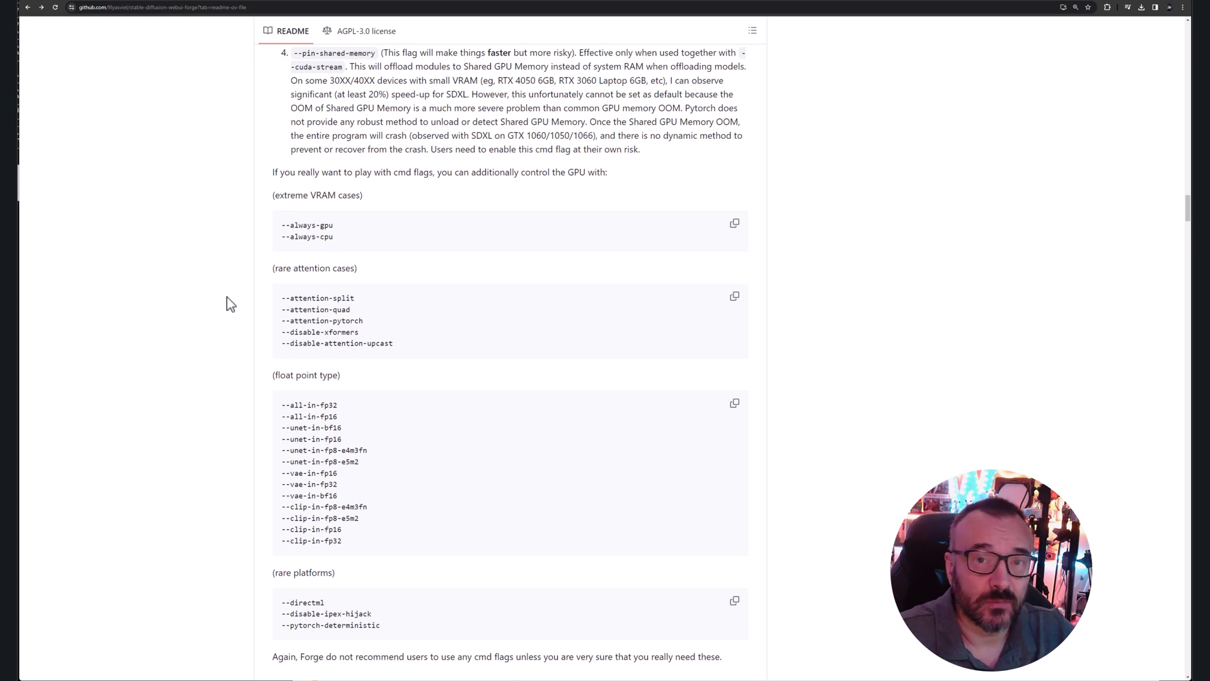
Step: Look through the README's UNet Patcher section, from the FreeU code through Stable Video Diffusion to Zero123, and highlight "Similarly, Zero123:"
scroll(228, 297, "down", 6)
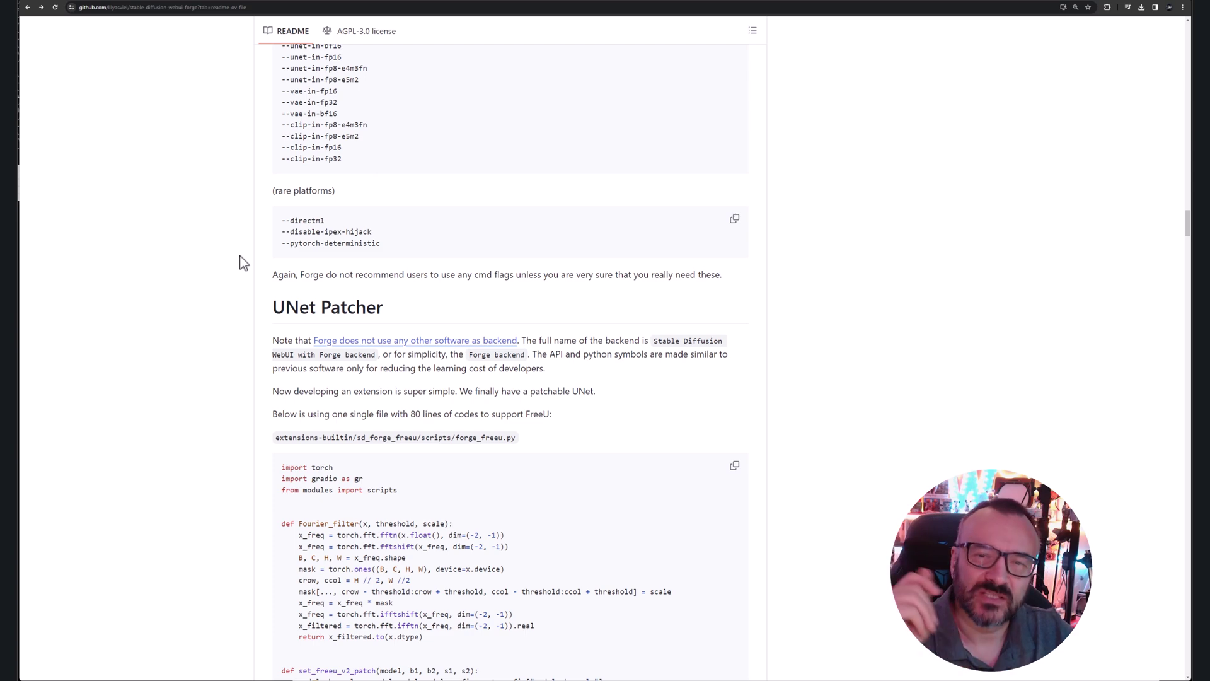
scroll(240, 255, "down", 8)
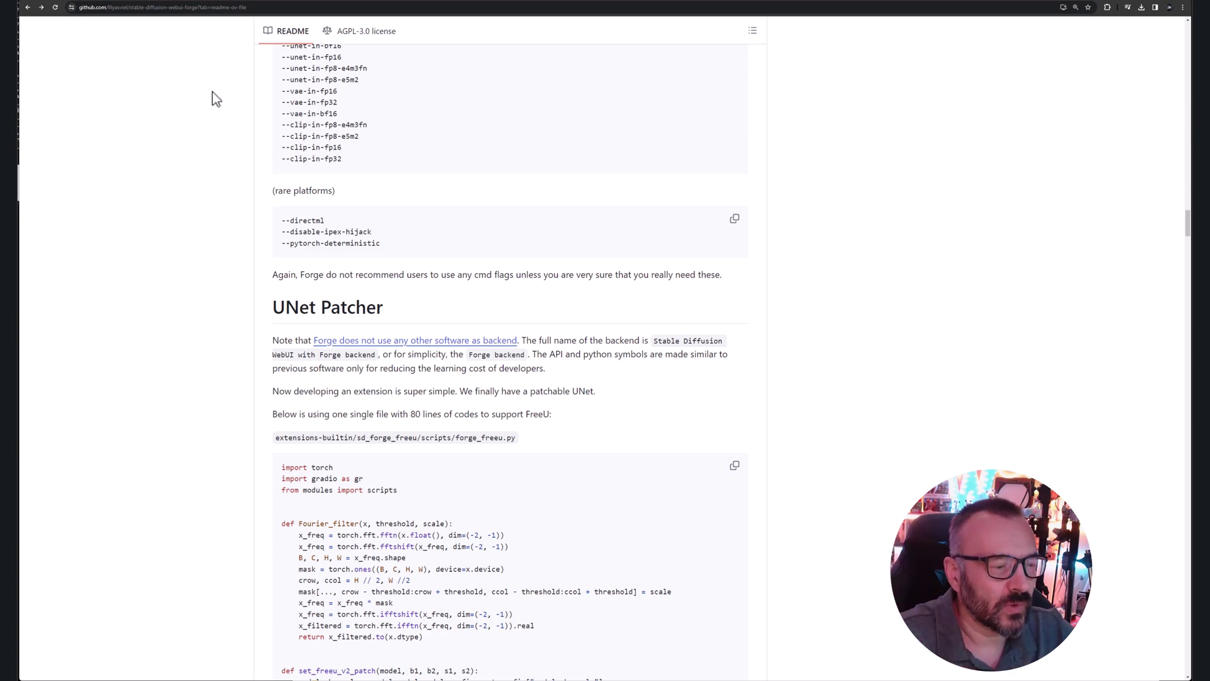
scroll(230, 271, "down", 7)
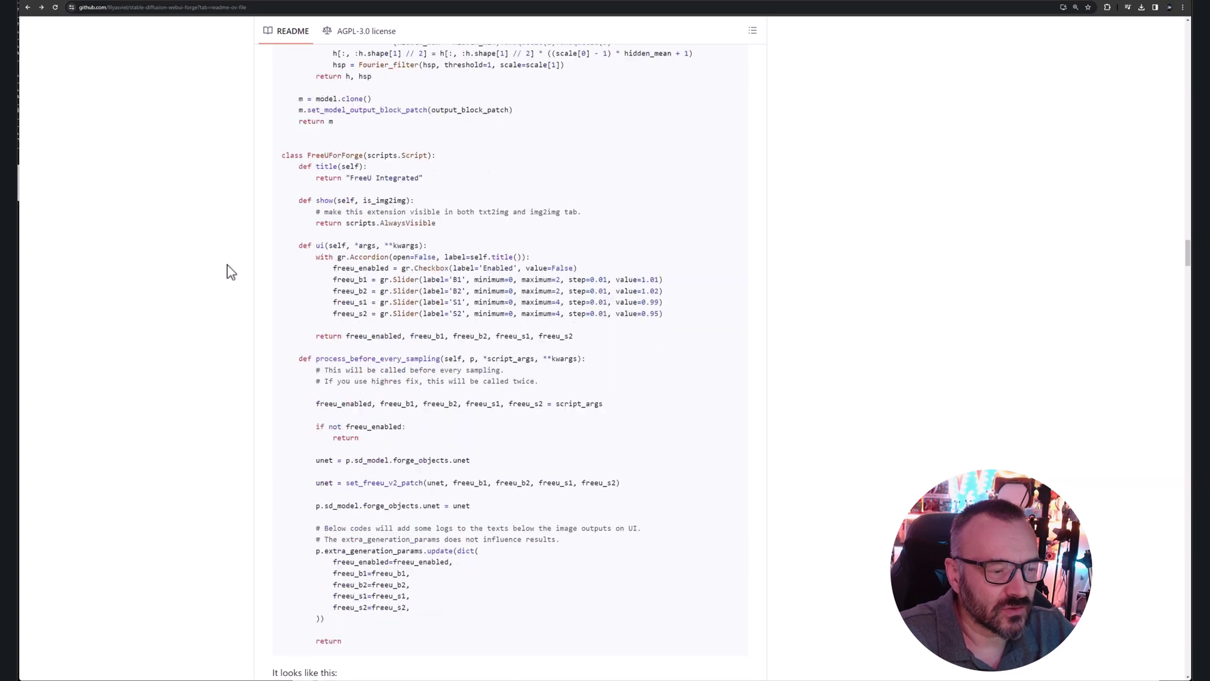
scroll(230, 271, "up", 5)
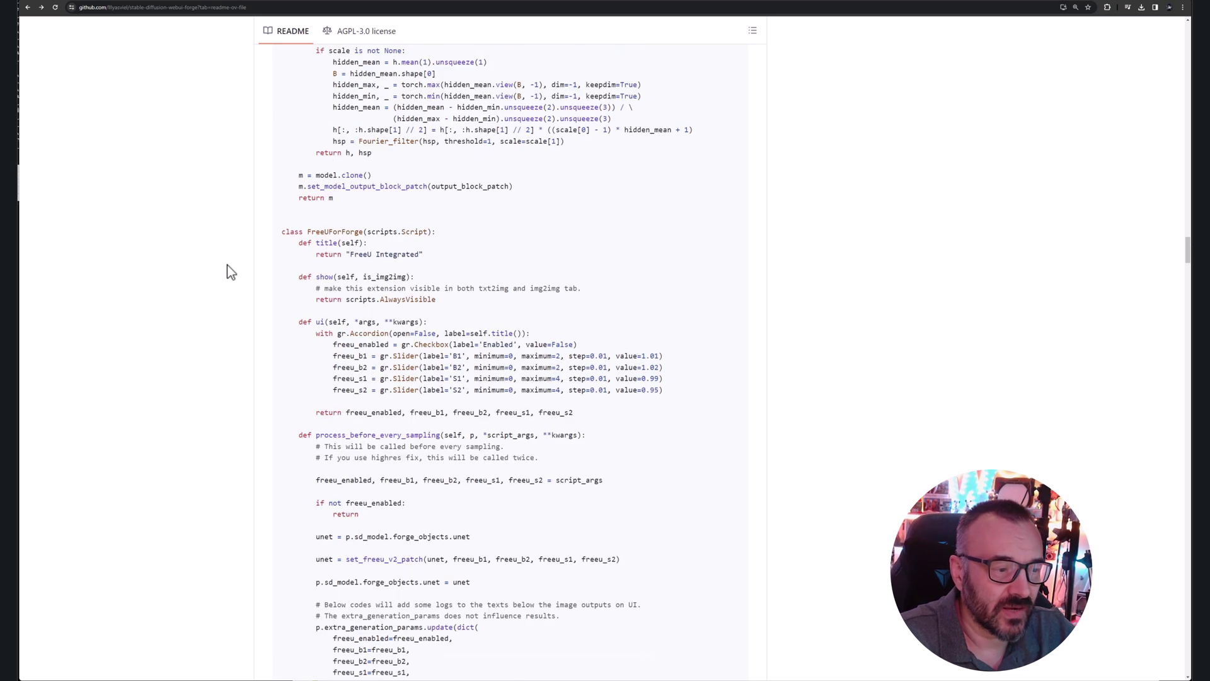
scroll(230, 272, "down", 13)
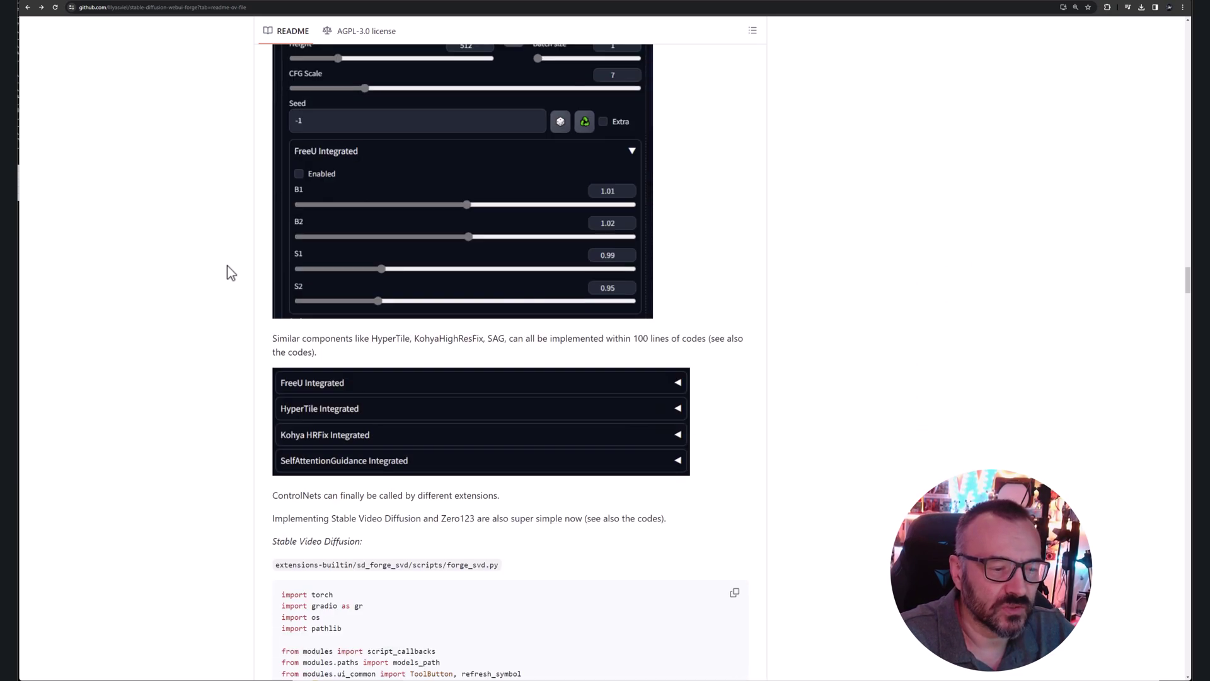
scroll(230, 273, "down", 3)
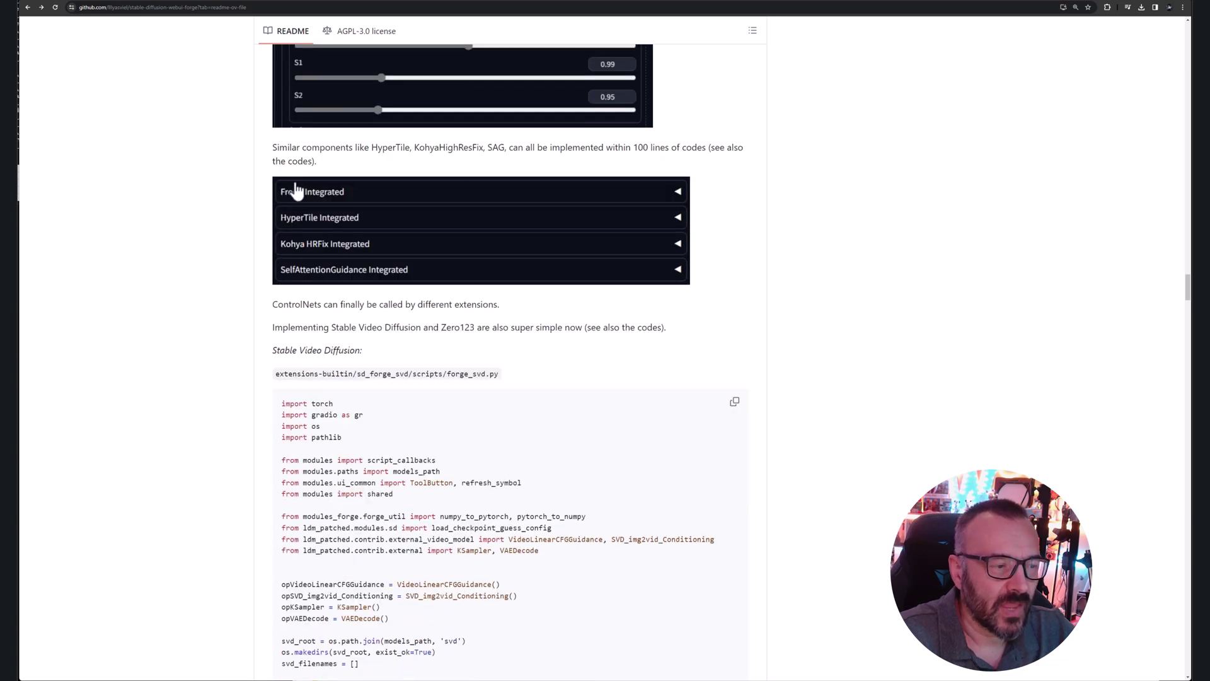
scroll(246, 387, "down", 3)
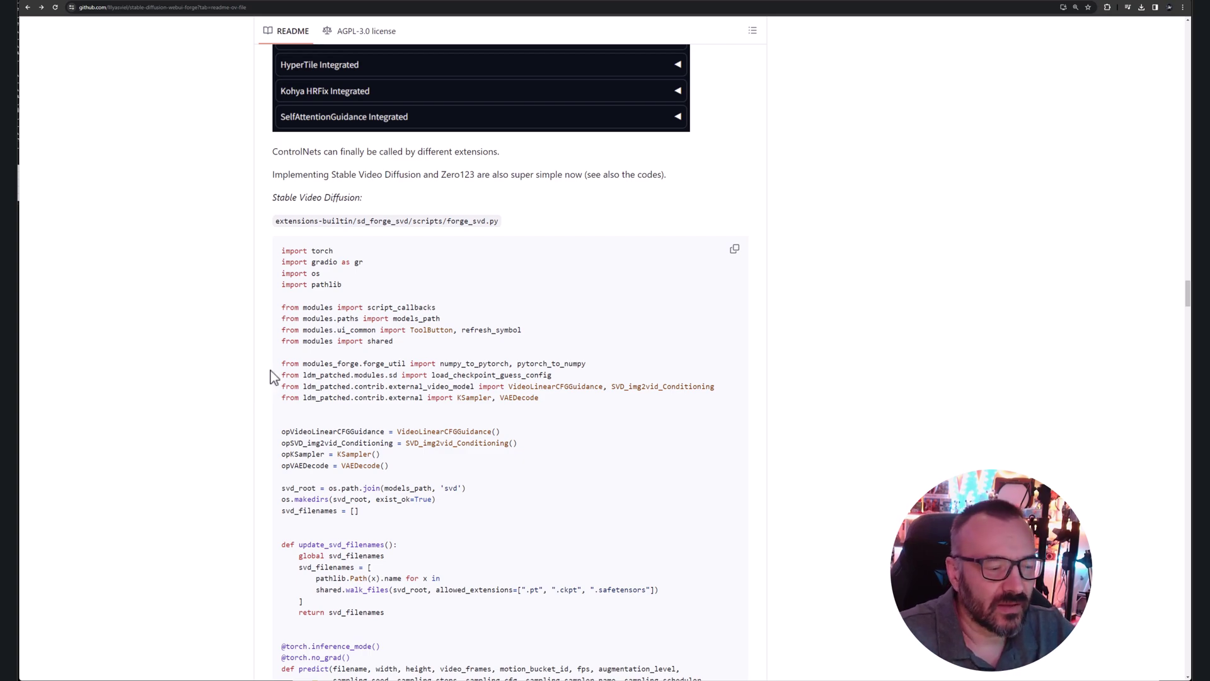
scroll(271, 371, "down", 9)
scroll(271, 369, "down", 12)
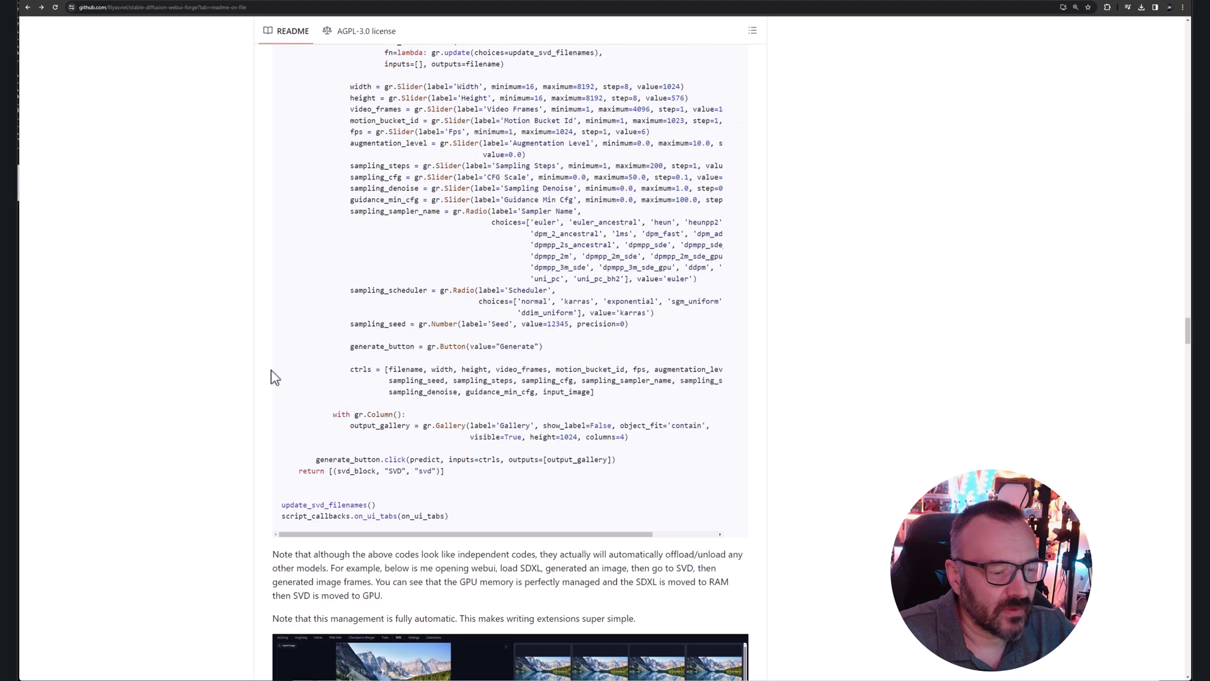
scroll(728, 410, "down", 8)
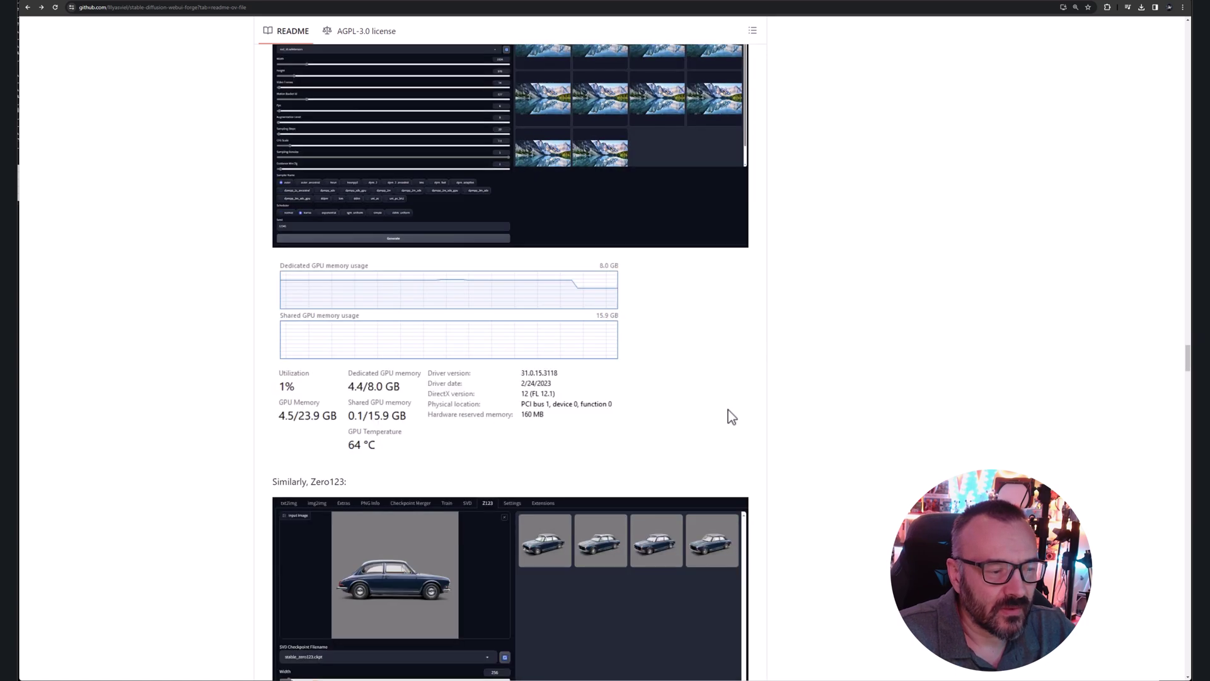
left_click_drag(354, 216, 272, 217)
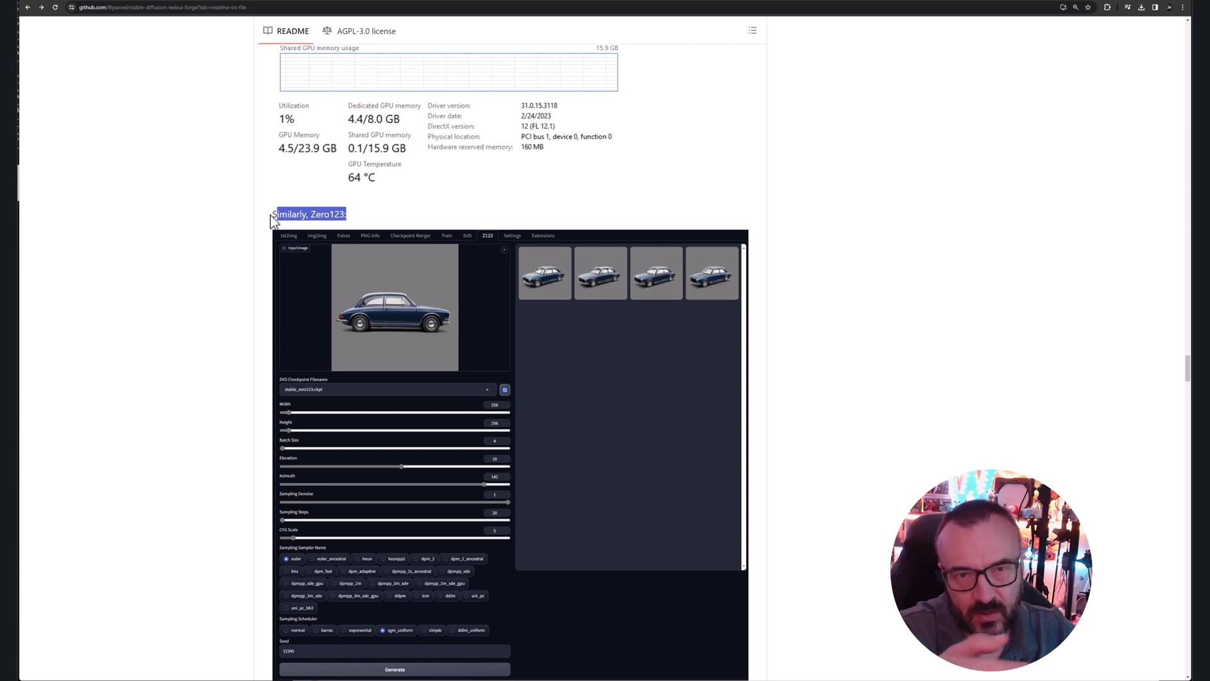
Step: Look through the README's "Write a simple ControlNet" and "Add a preprocessor" code sections as far as "New features"
scroll(271, 216, "down", 8)
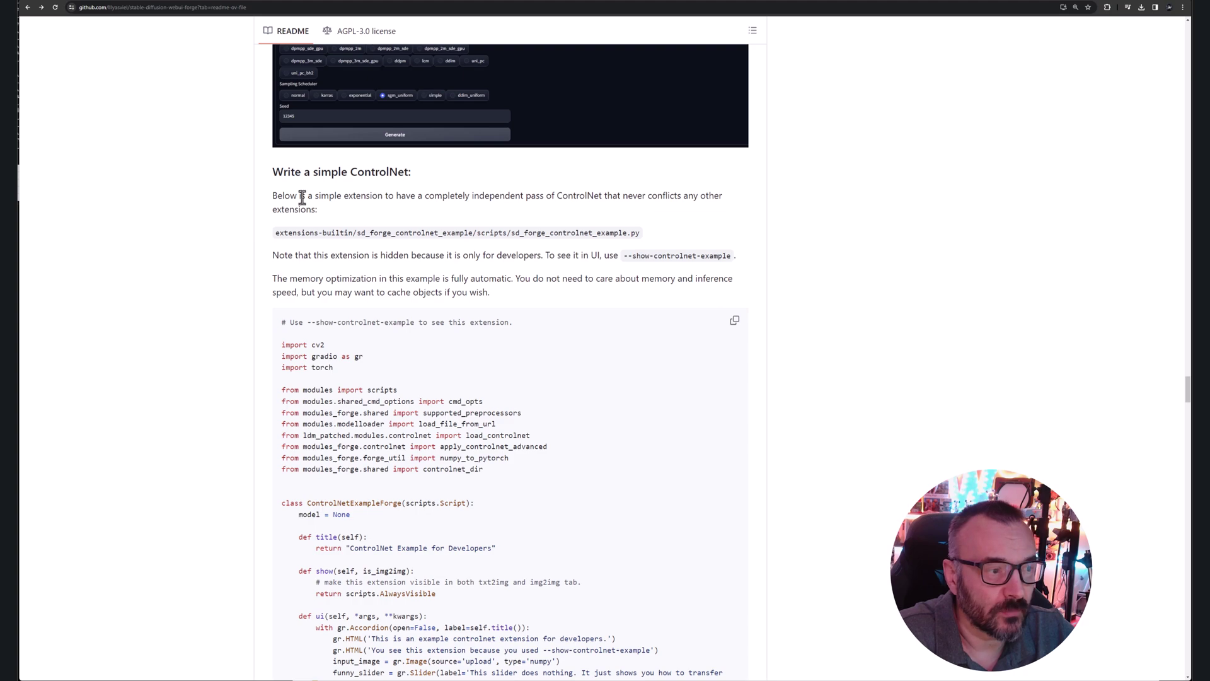
scroll(231, 251, "down", 10)
scroll(251, 306, "down", 20)
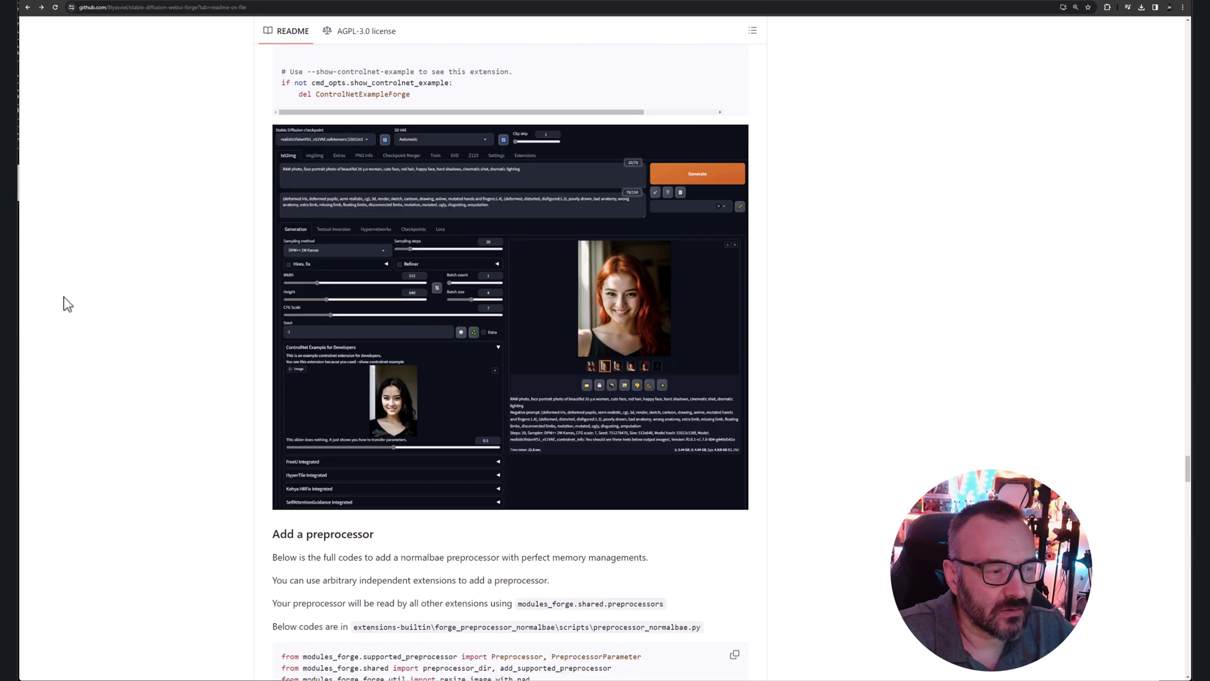
scroll(300, 284, "down", 4)
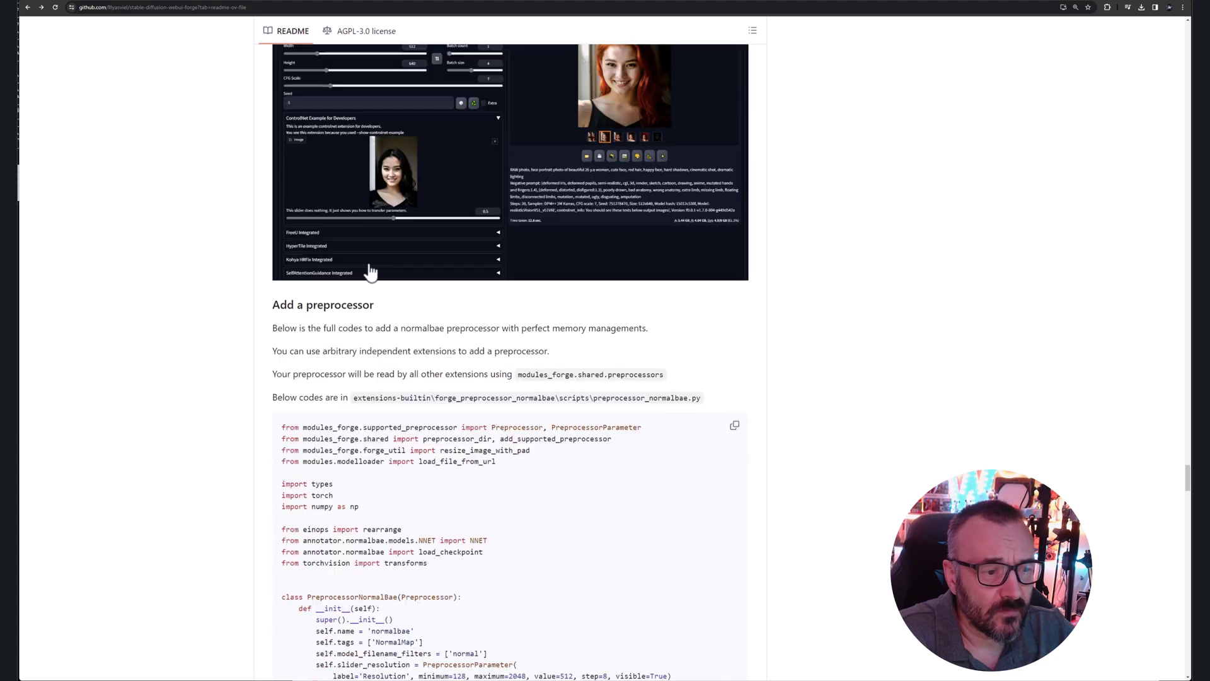
scroll(261, 291, "down", 5)
scroll(261, 291, "down", 14)
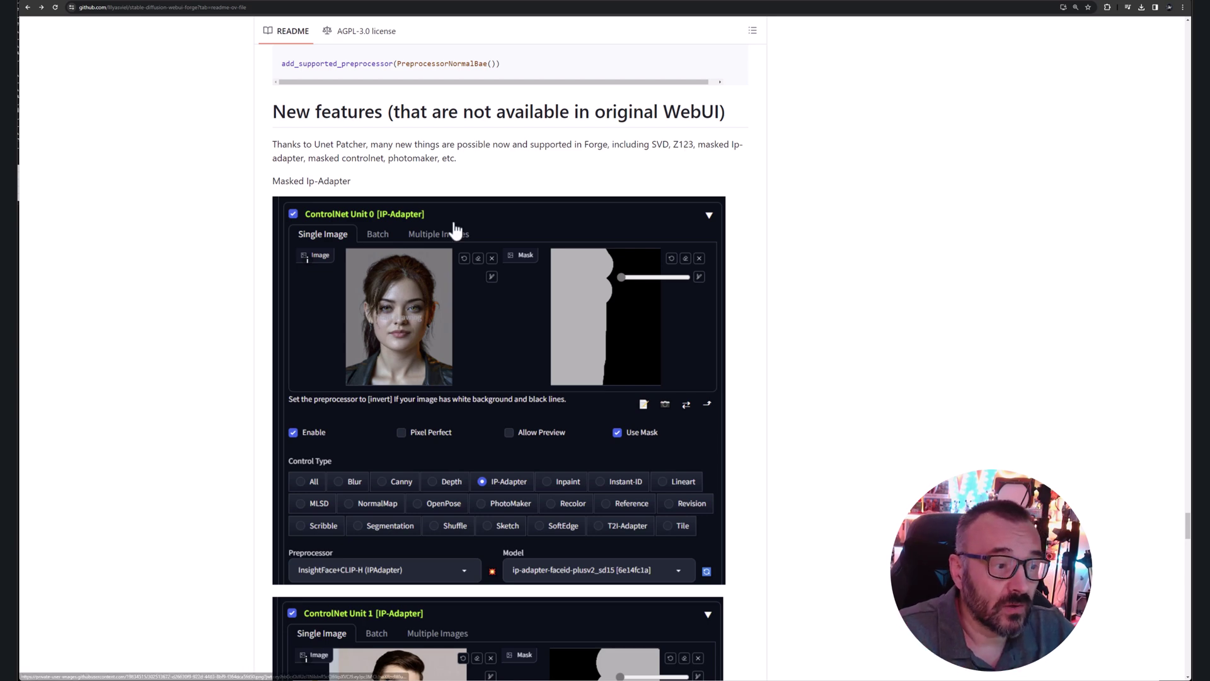
Step: Review the README's Masked Ip-Adapter and Masked ControlNet examples under "New features", down to PhotoMaker
scroll(454, 232, "down", 1)
scroll(750, 277, "down", 1)
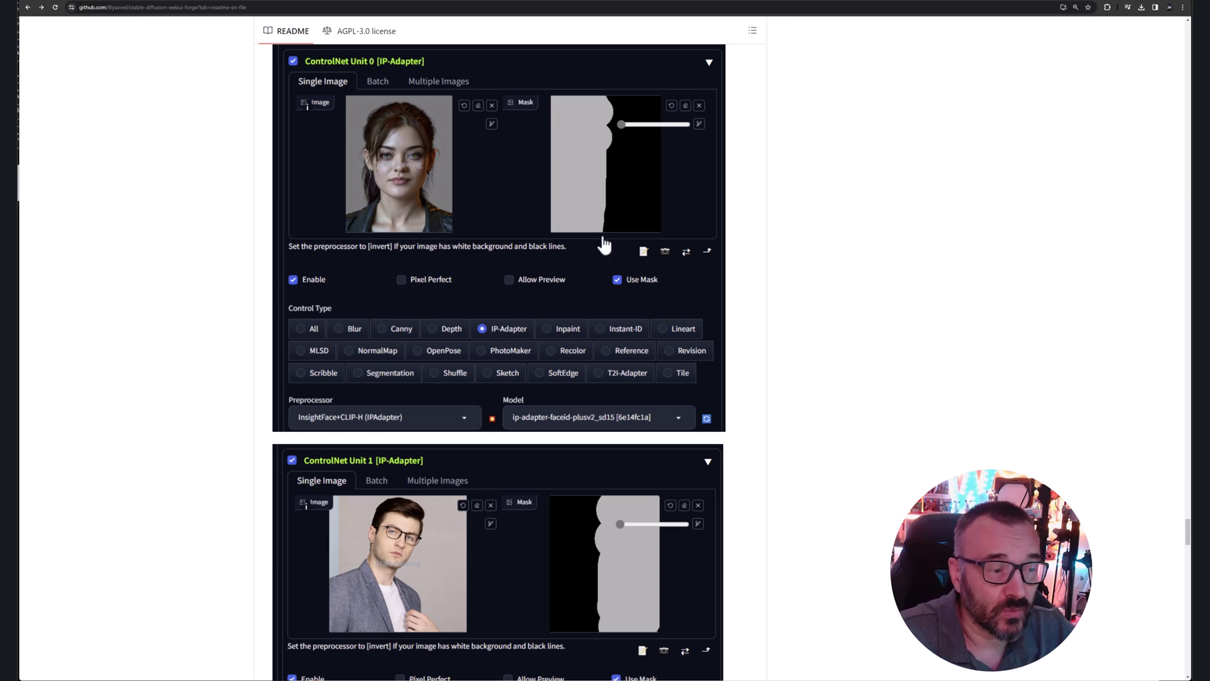
scroll(685, 310, "down", 4)
scroll(685, 310, "down", 3)
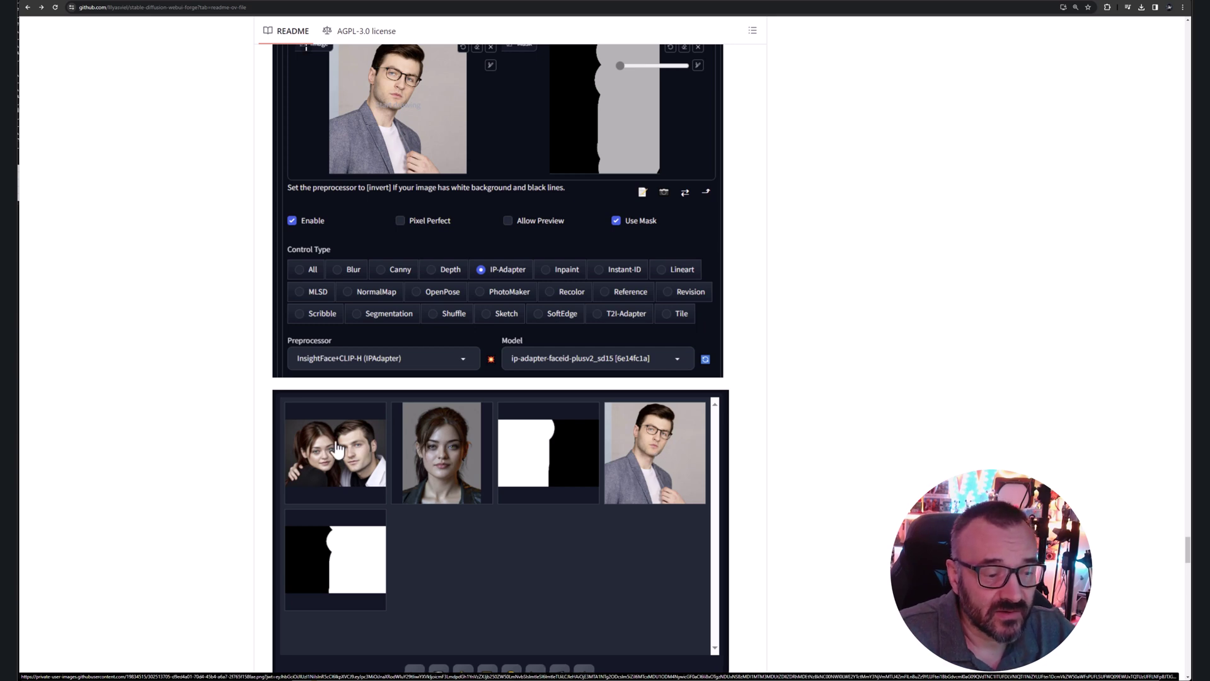
scroll(239, 404, "down", 5)
scroll(225, 396, "down", 5)
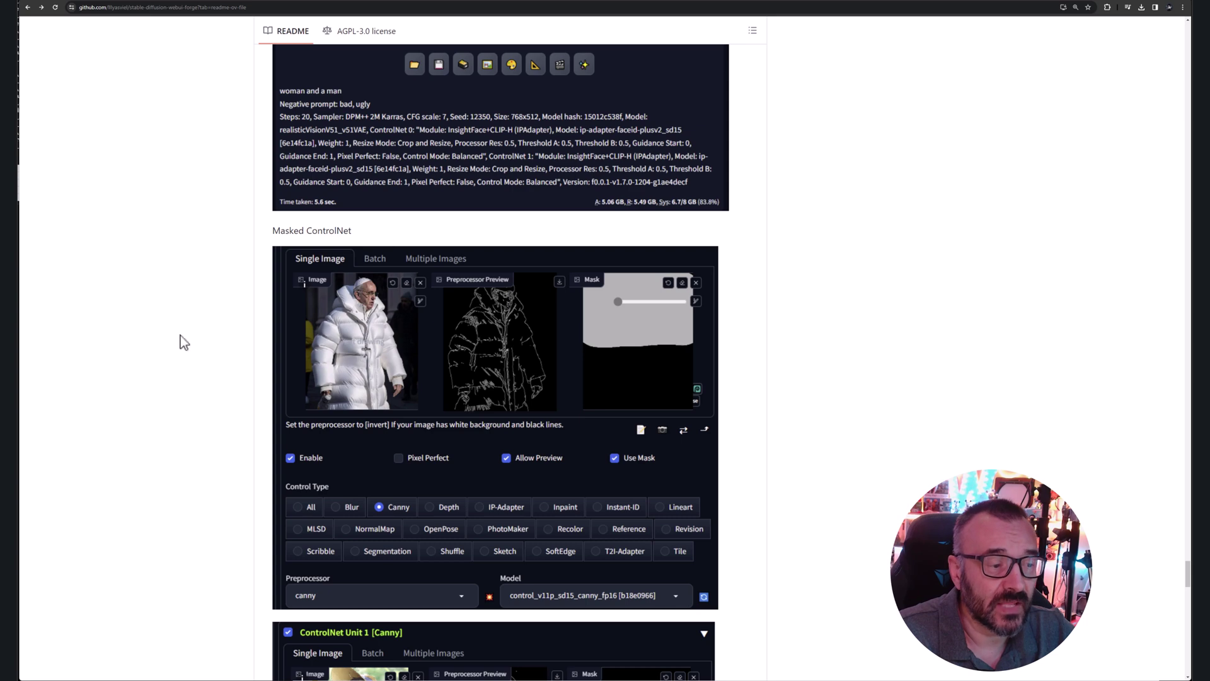
scroll(162, 385, "down", 8)
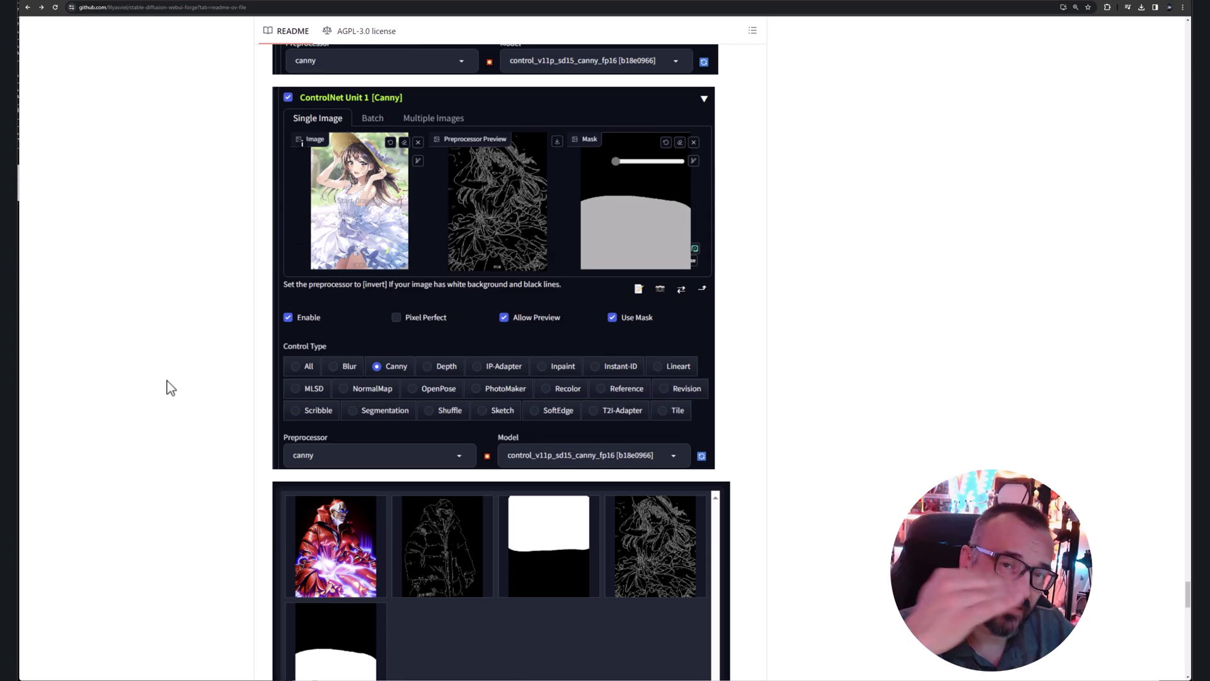
scroll(178, 376, "down", 10)
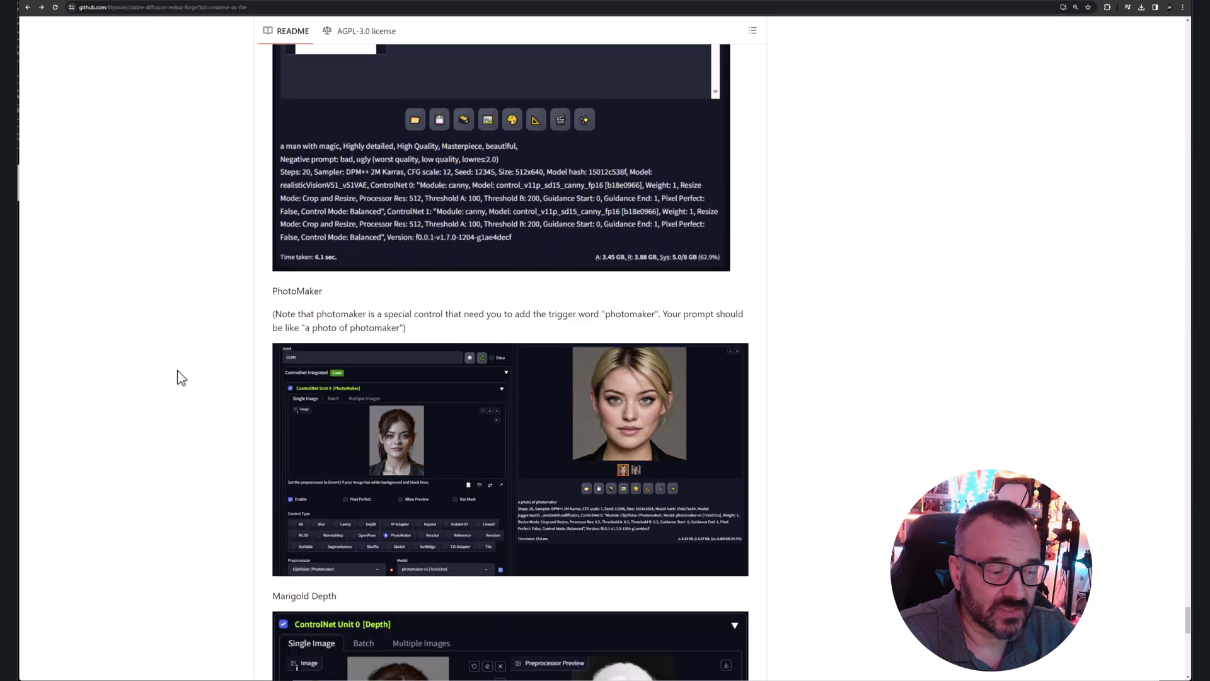
Step: Highlight the trigger word "photomaker" in the PhotoMaker note and review Marigold Depth, "New Samplers" and "About Extensions"
double_click(375, 328)
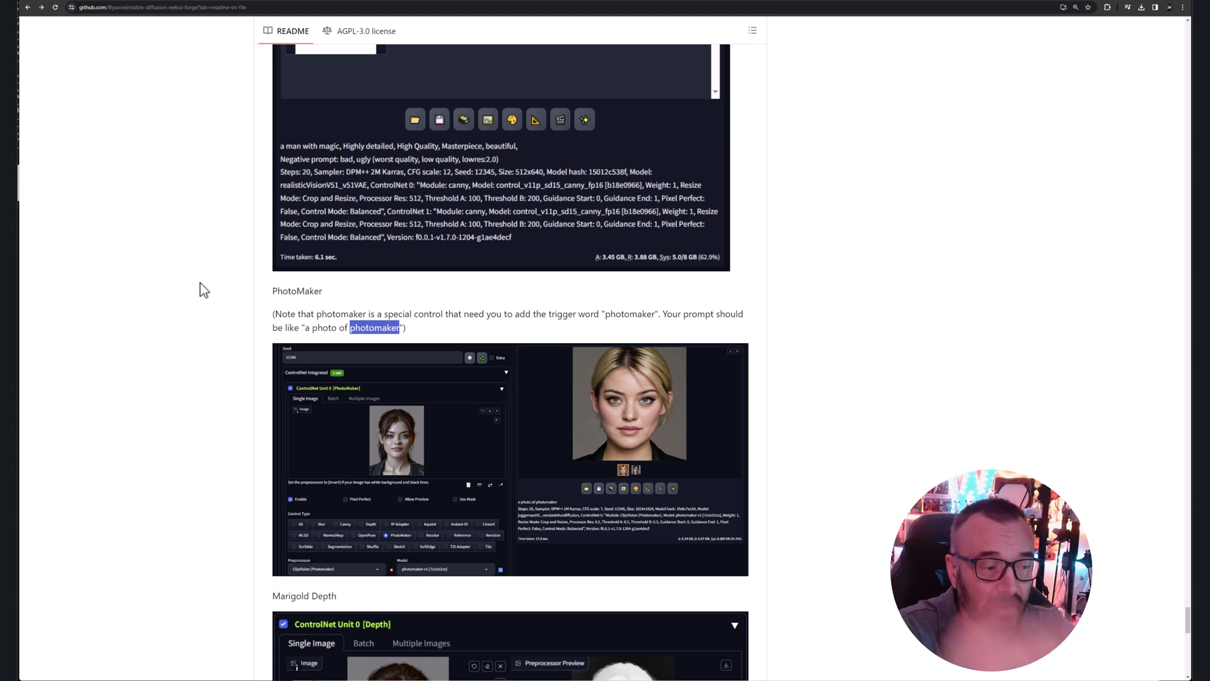
scroll(182, 264, "down", 5)
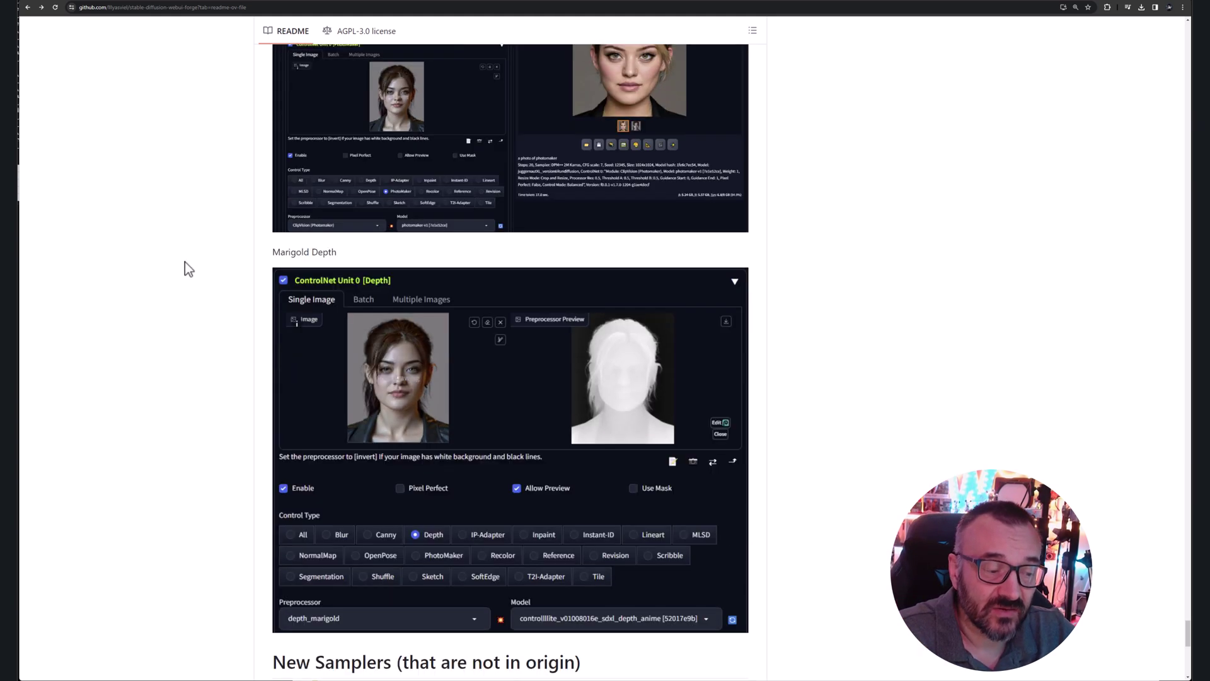
scroll(185, 268, "down", 1)
scroll(192, 269, "down", 5)
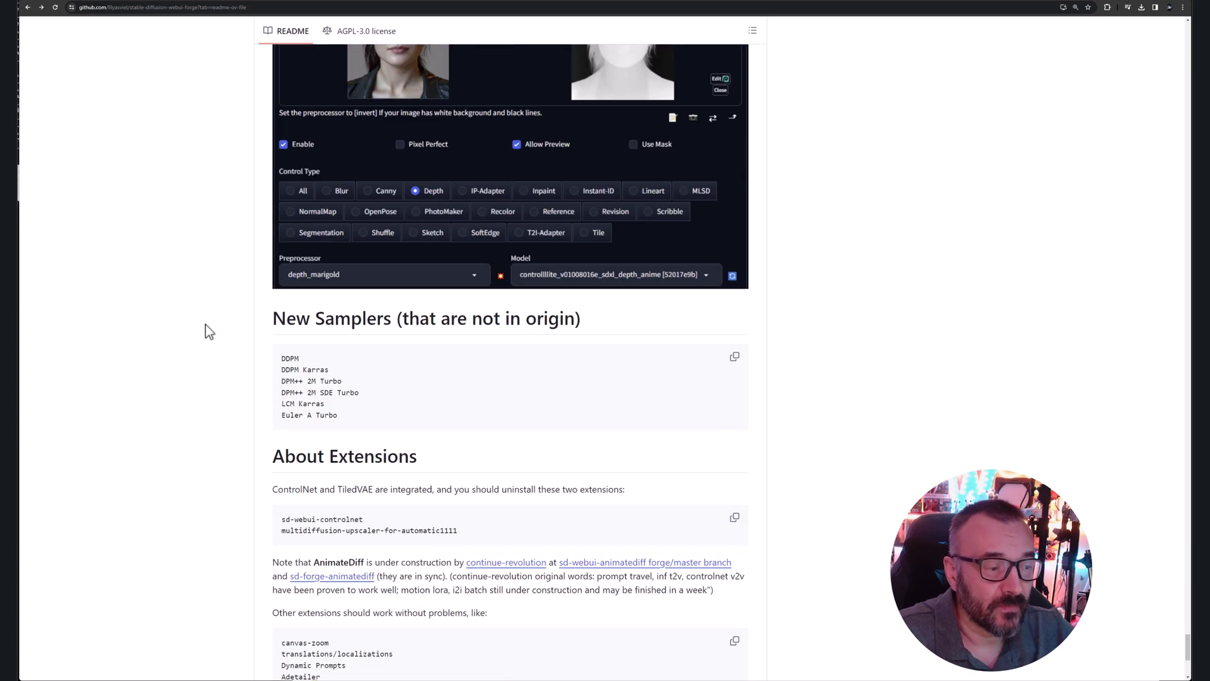
scroll(211, 317, "down", 3)
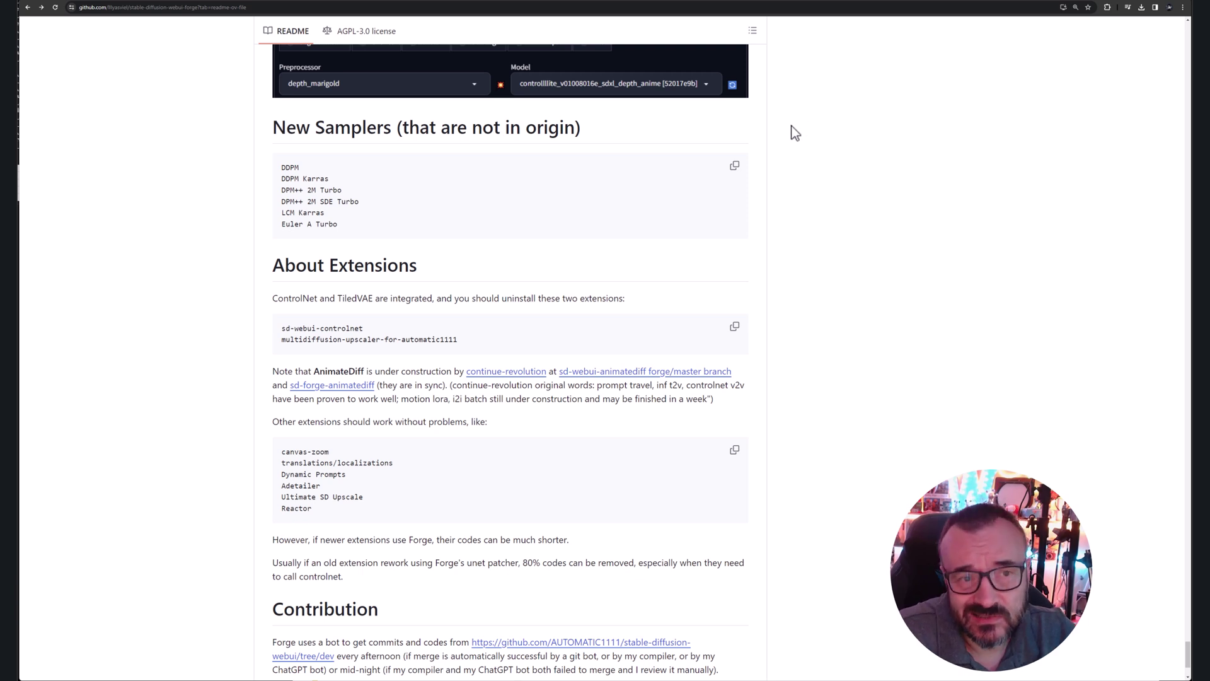
Step: Switch to the running Forge WebUI's txt2img page and expand the ControlNet Integrated section
left_click(756, 1)
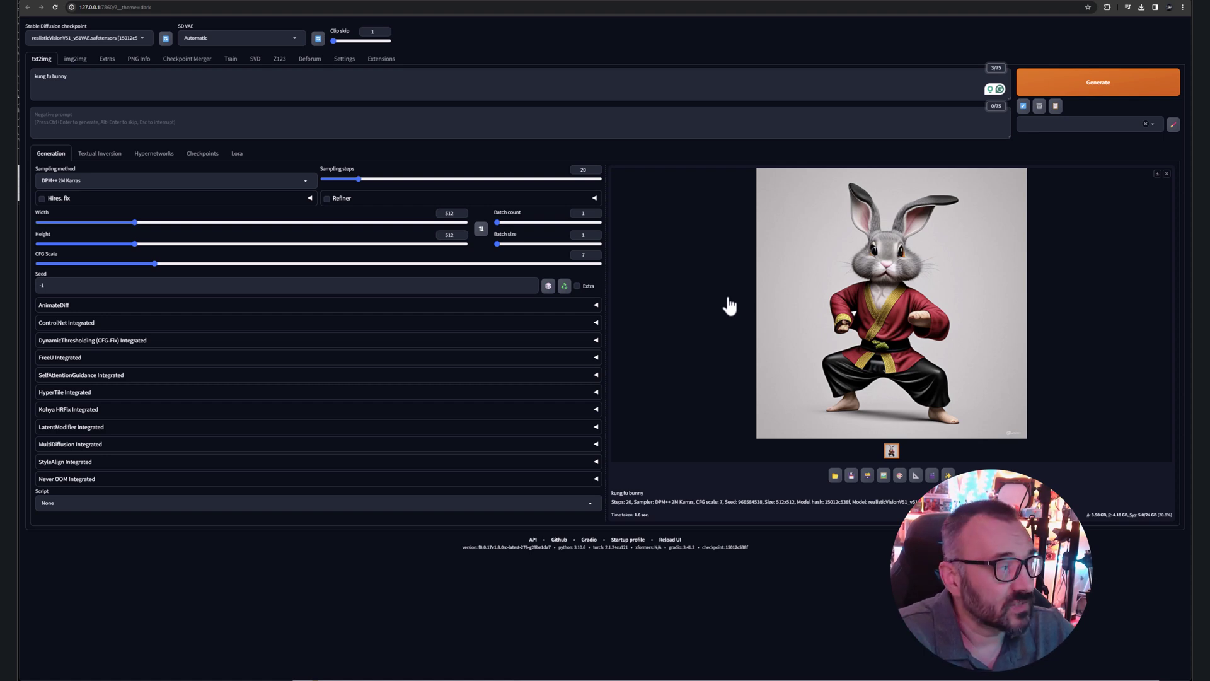
left_click(84, 79)
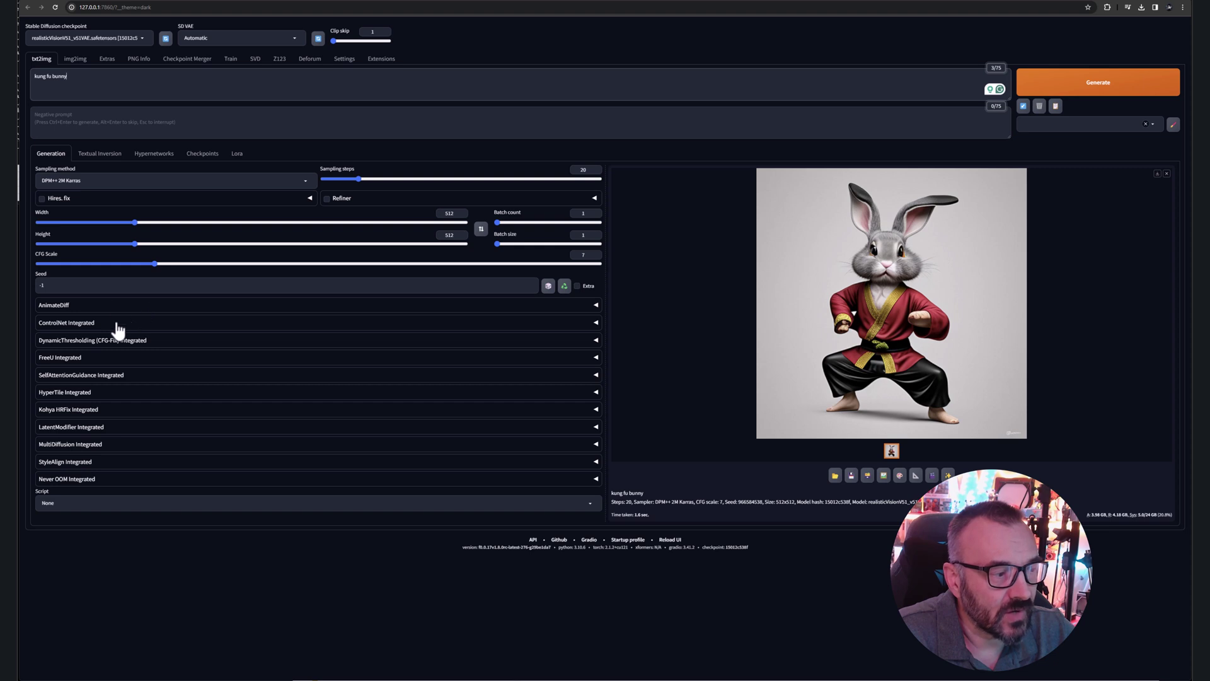
left_click(96, 323)
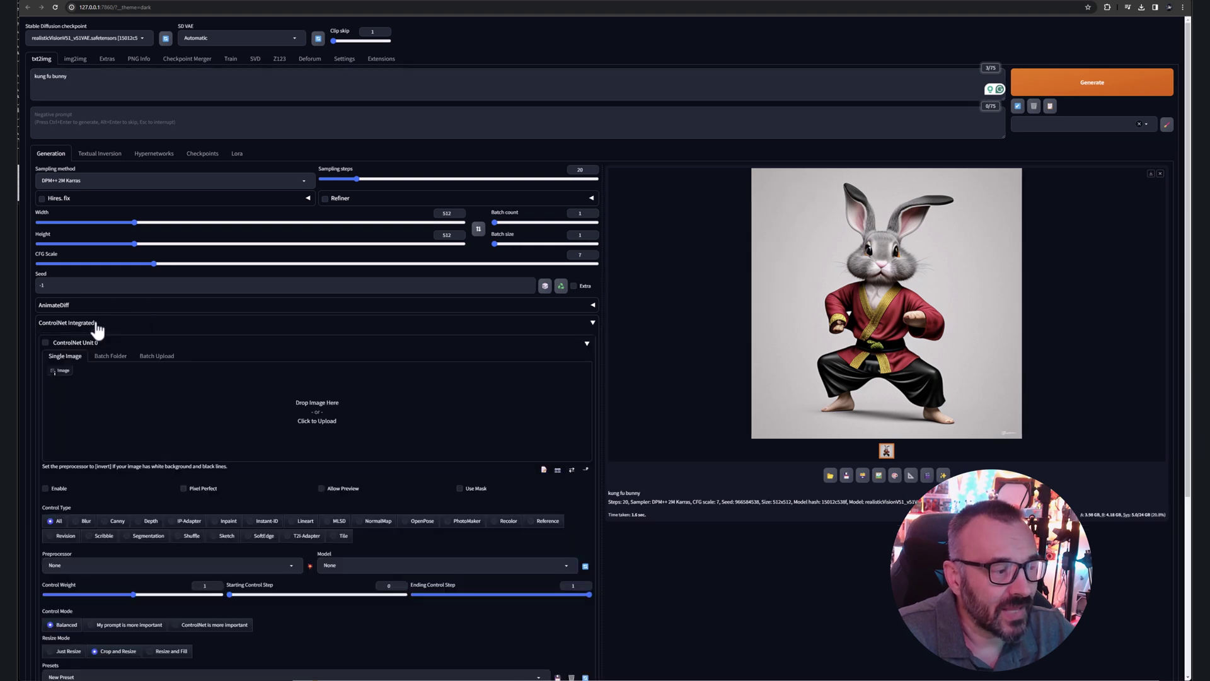
left_click(157, 329)
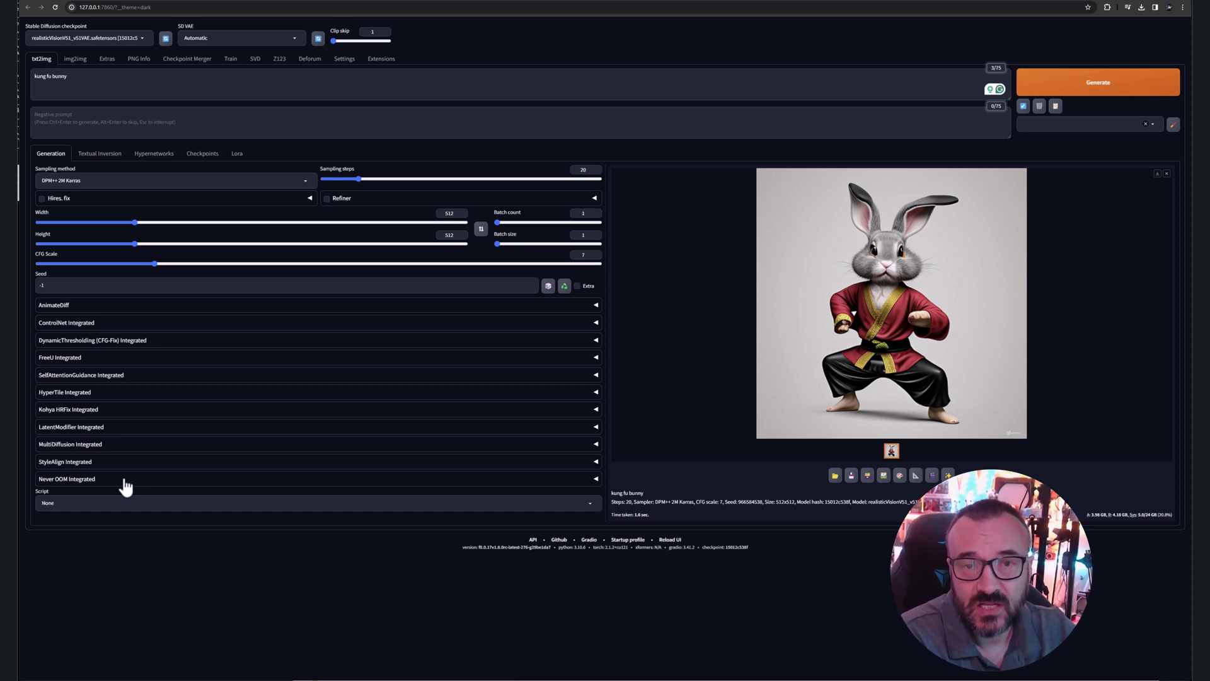
left_click(156, 324)
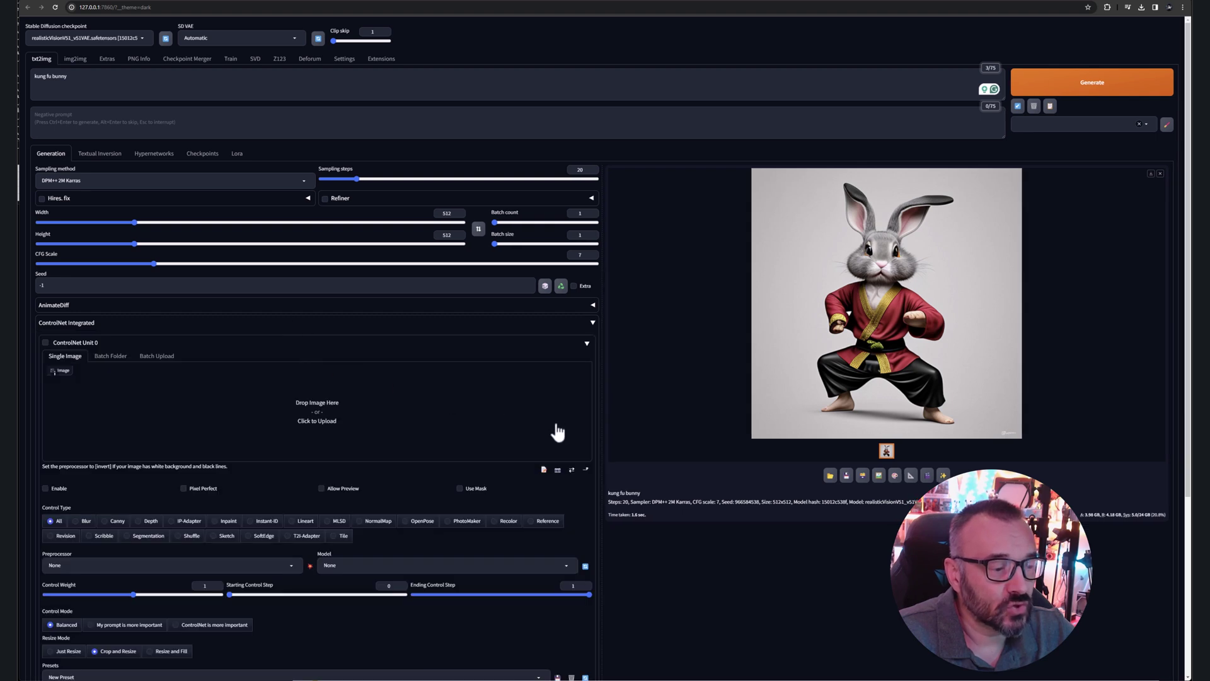
Step: Set ControlNet Unit 0's control type to PhotoMaker, check the available models, and set its model to None
scroll(416, 276, "down", 1)
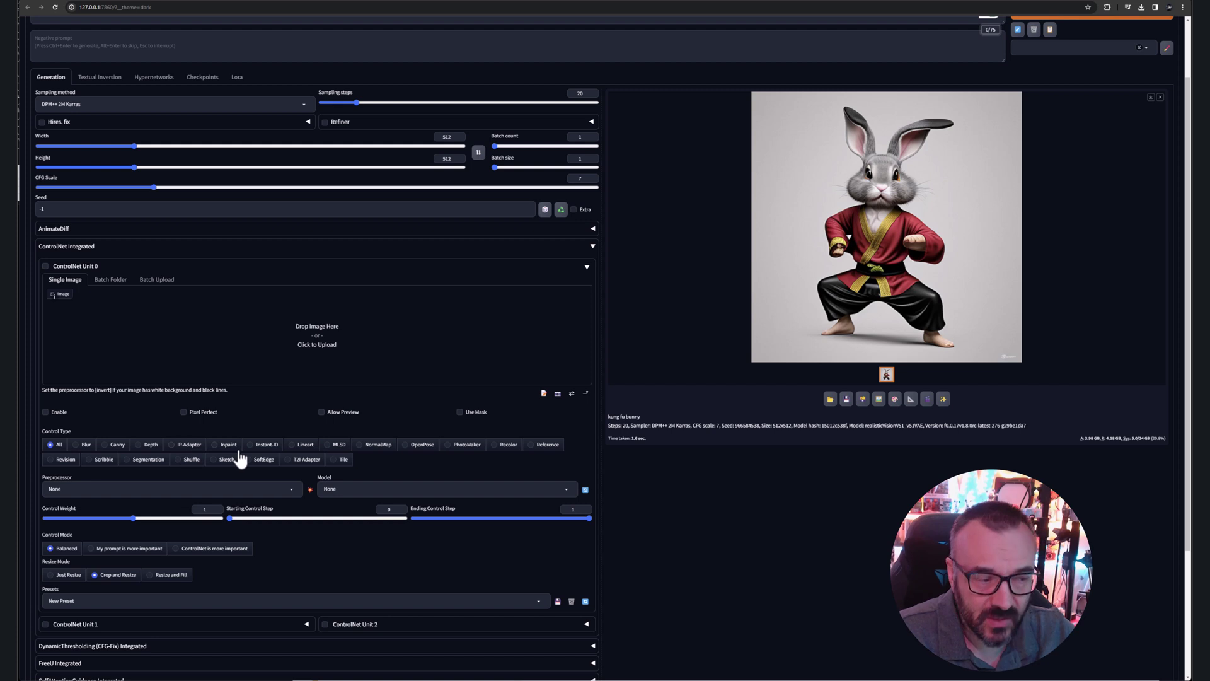
left_click(461, 447)
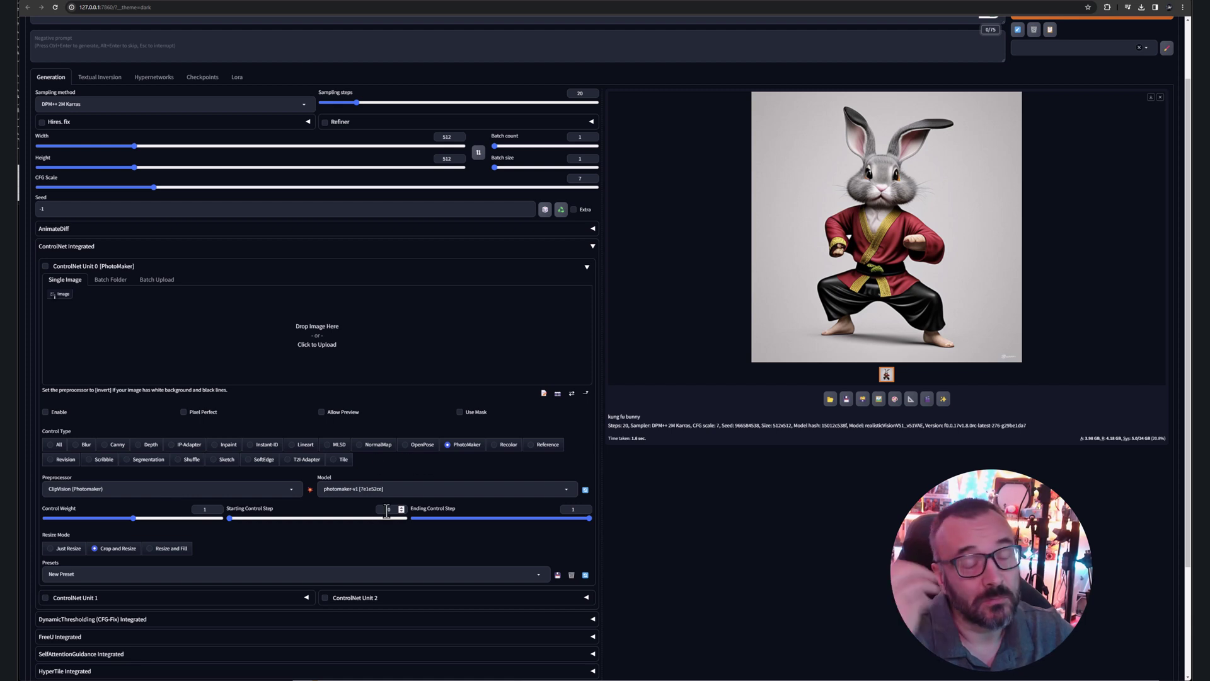
left_click(563, 490)
left_click(341, 477)
left_click(523, 489)
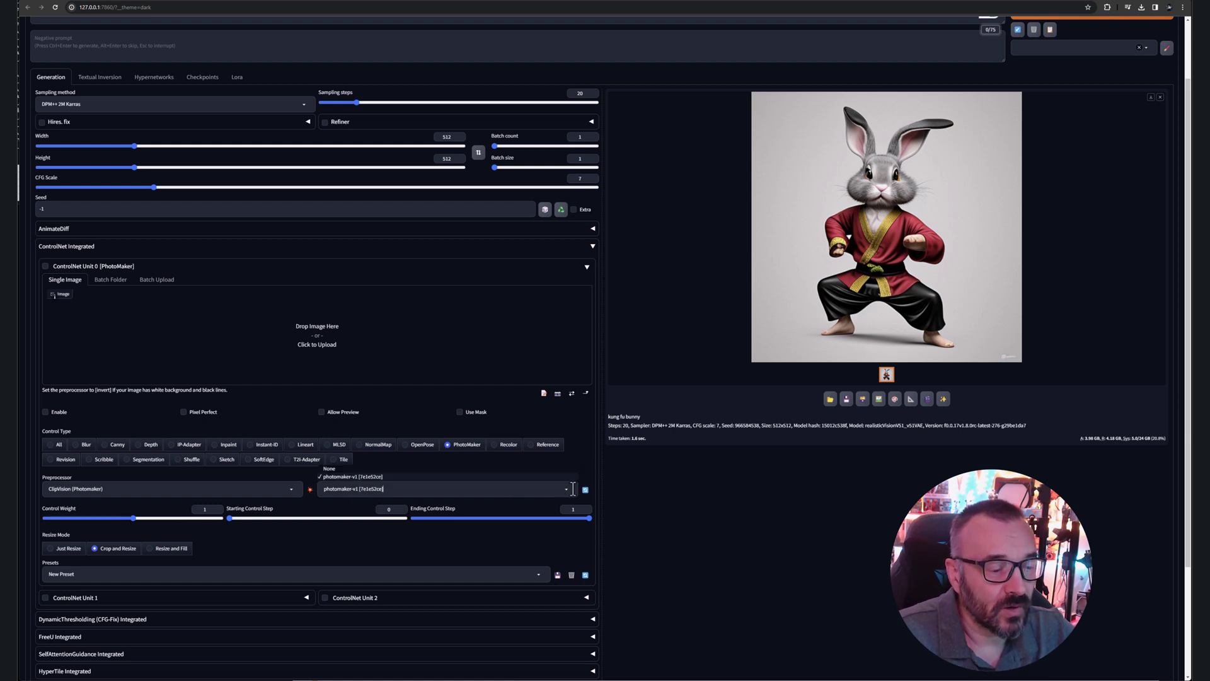
left_click(328, 469)
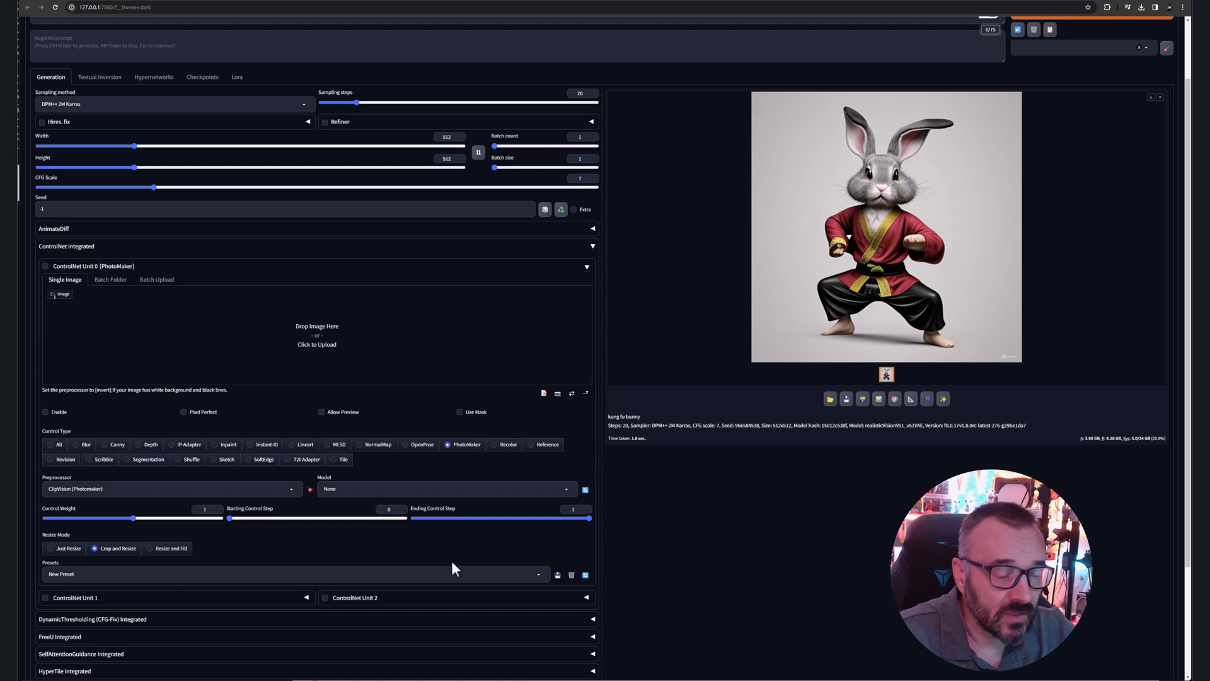
Step: Switch to File Explorer and inspect the ControlNet, z123, svd and Stable-diffusion model folders and the extensions-builtin subfolders of ForgeSD's webui
key("alt+Tab")
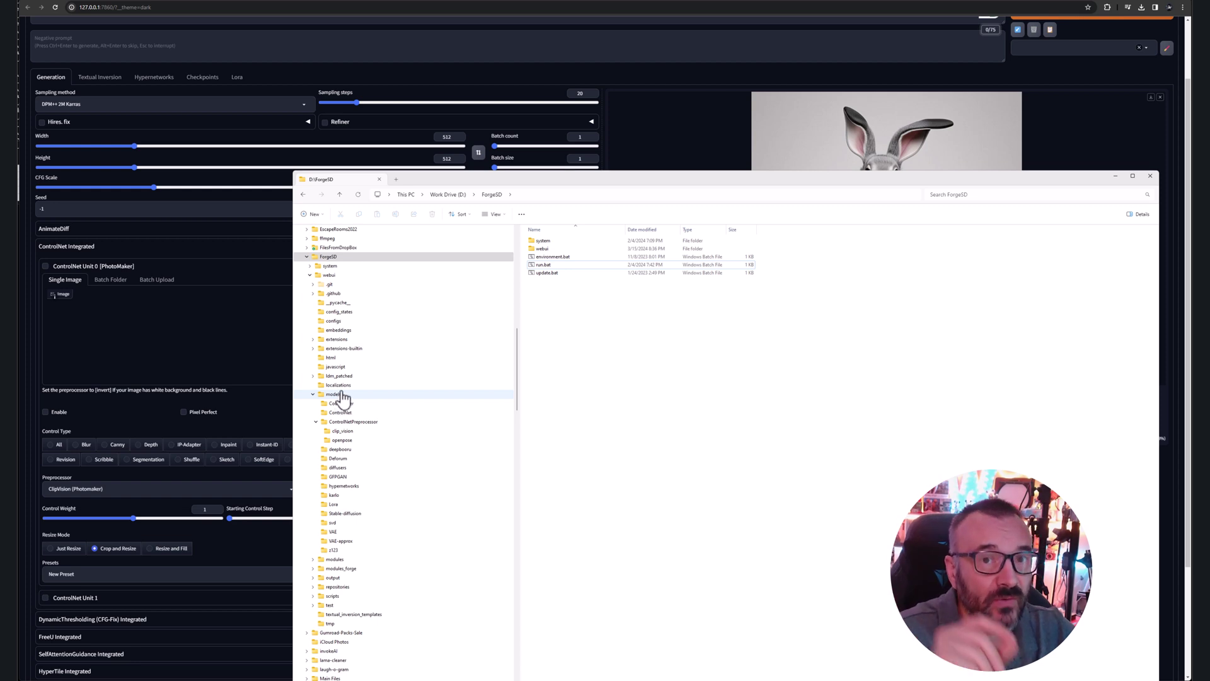
left_click(341, 412)
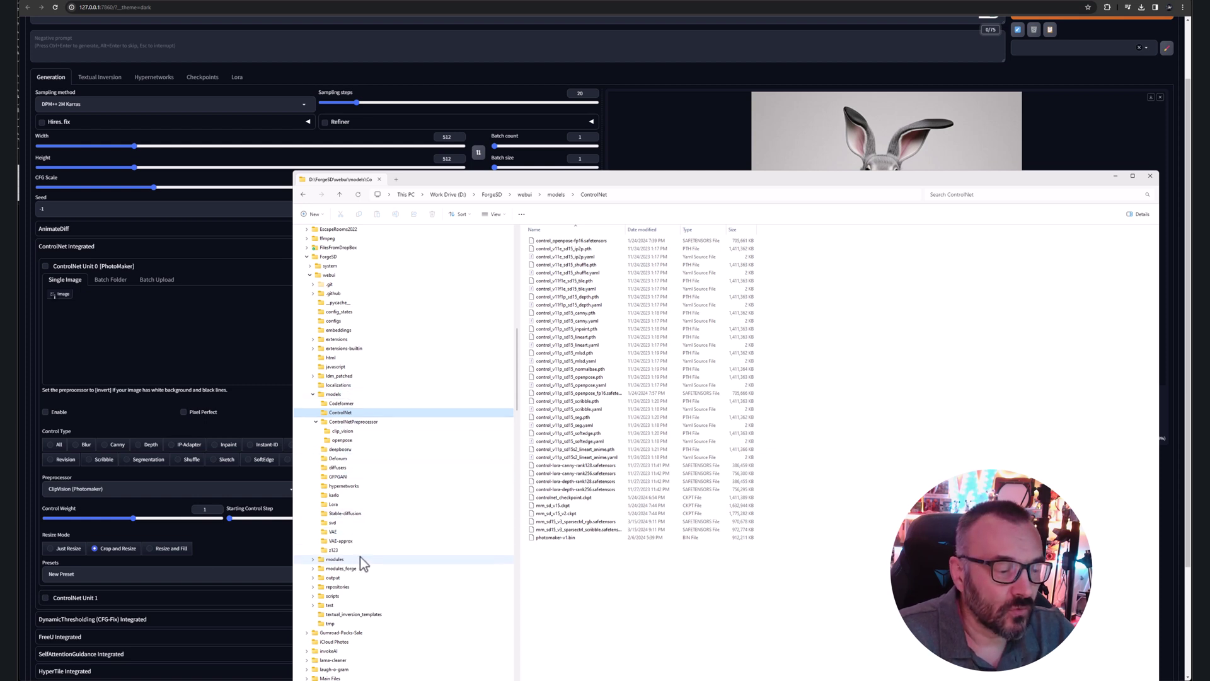
left_click(334, 550)
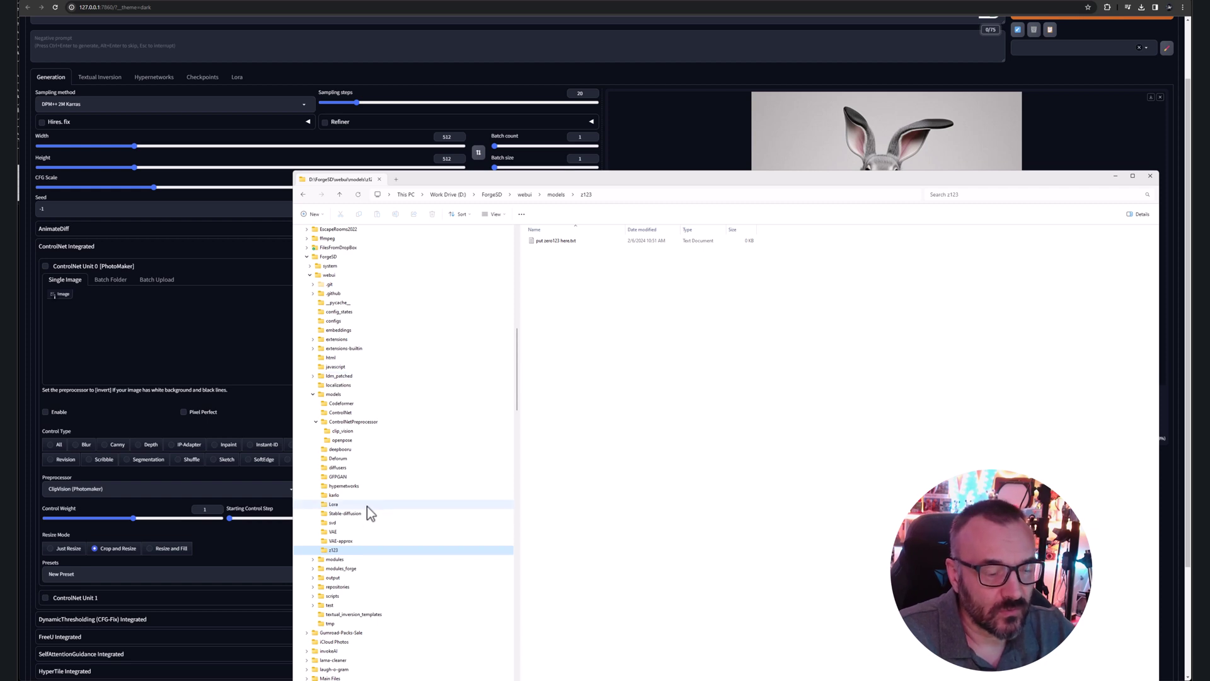
left_click(336, 523)
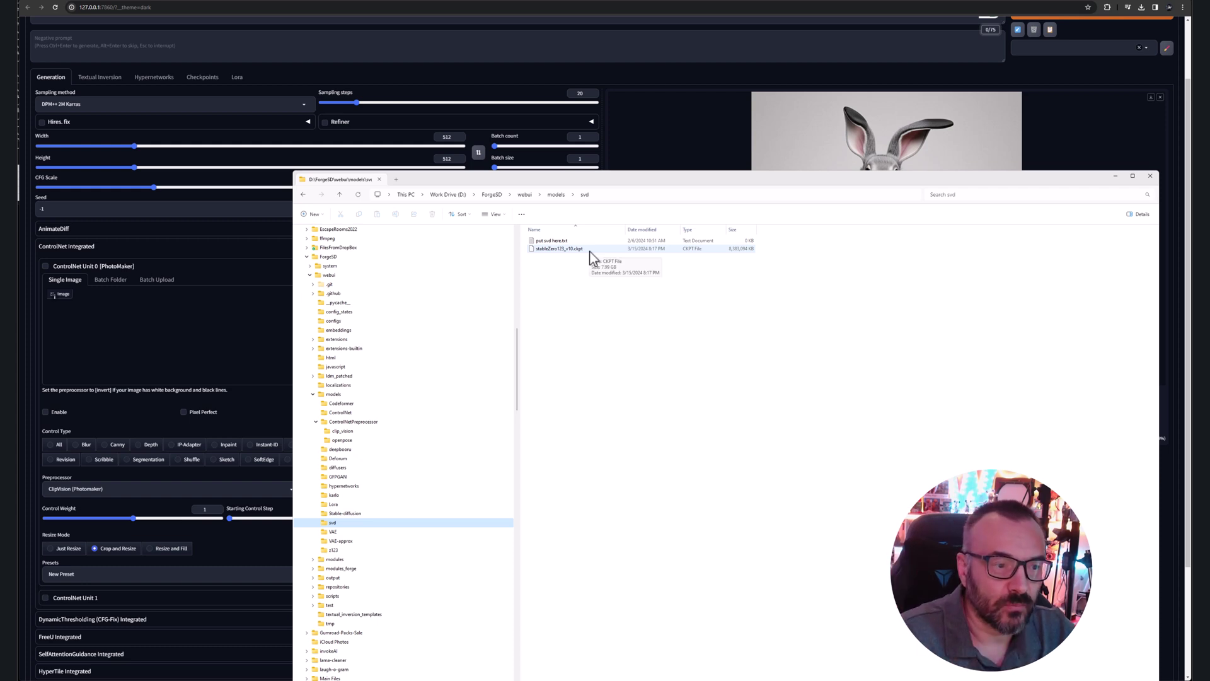
left_click(348, 513)
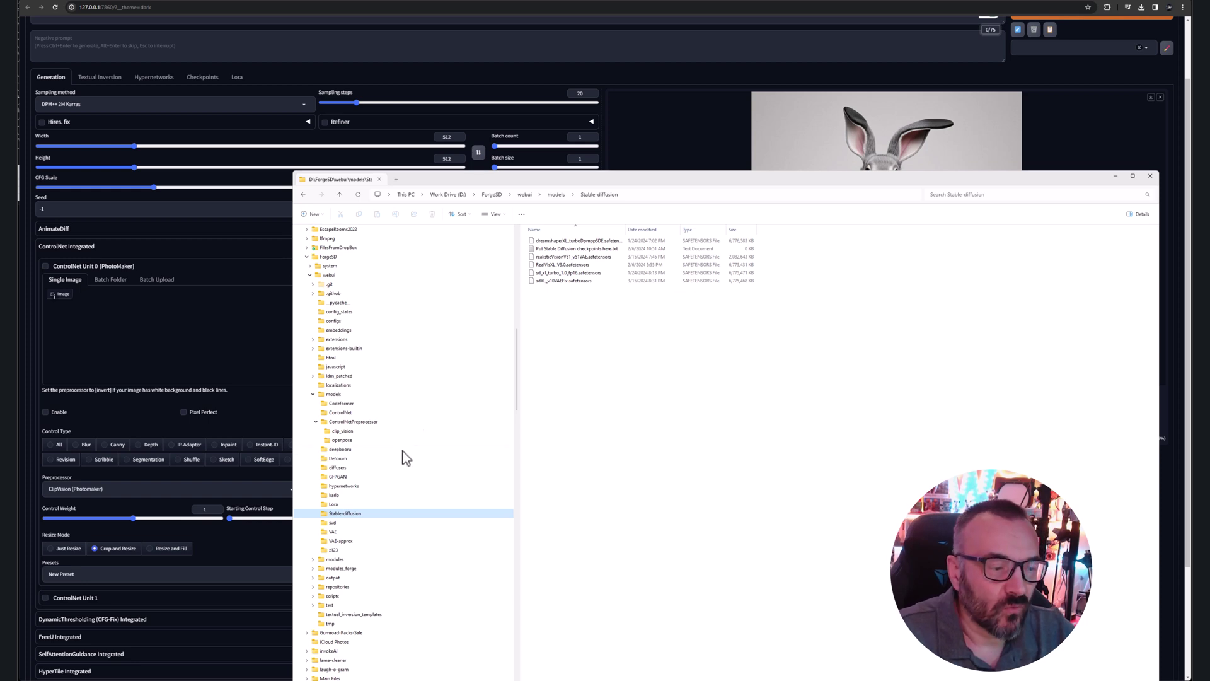
left_click(312, 347)
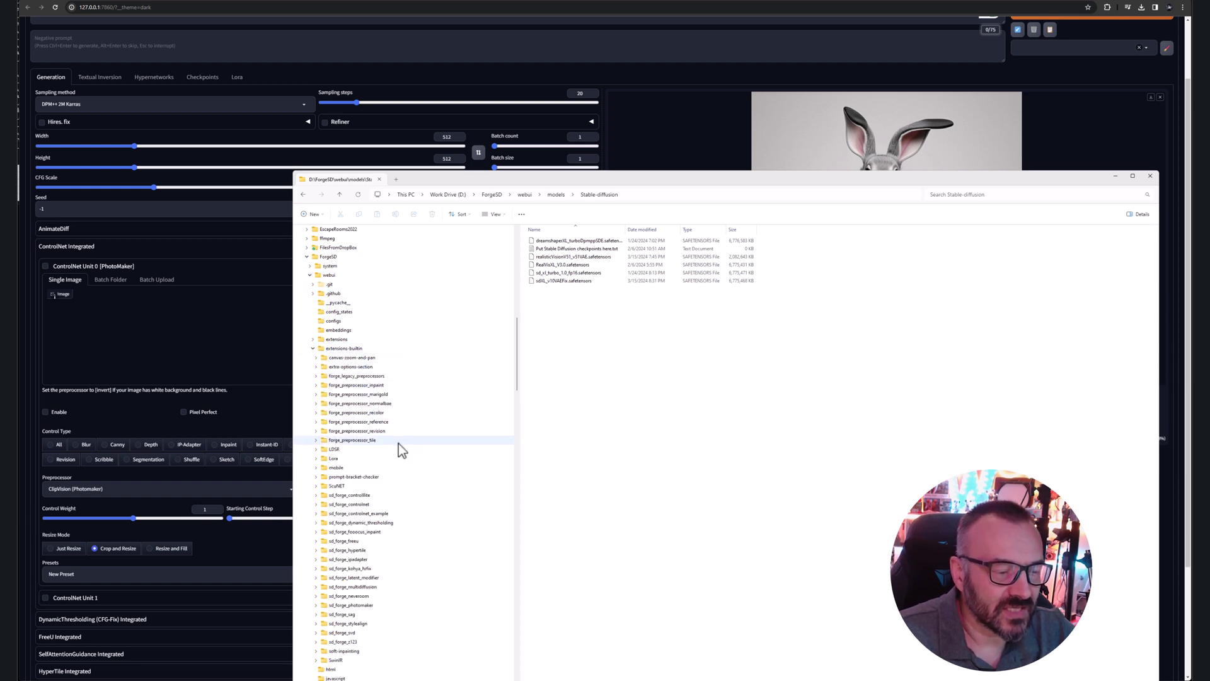
left_click(313, 349)
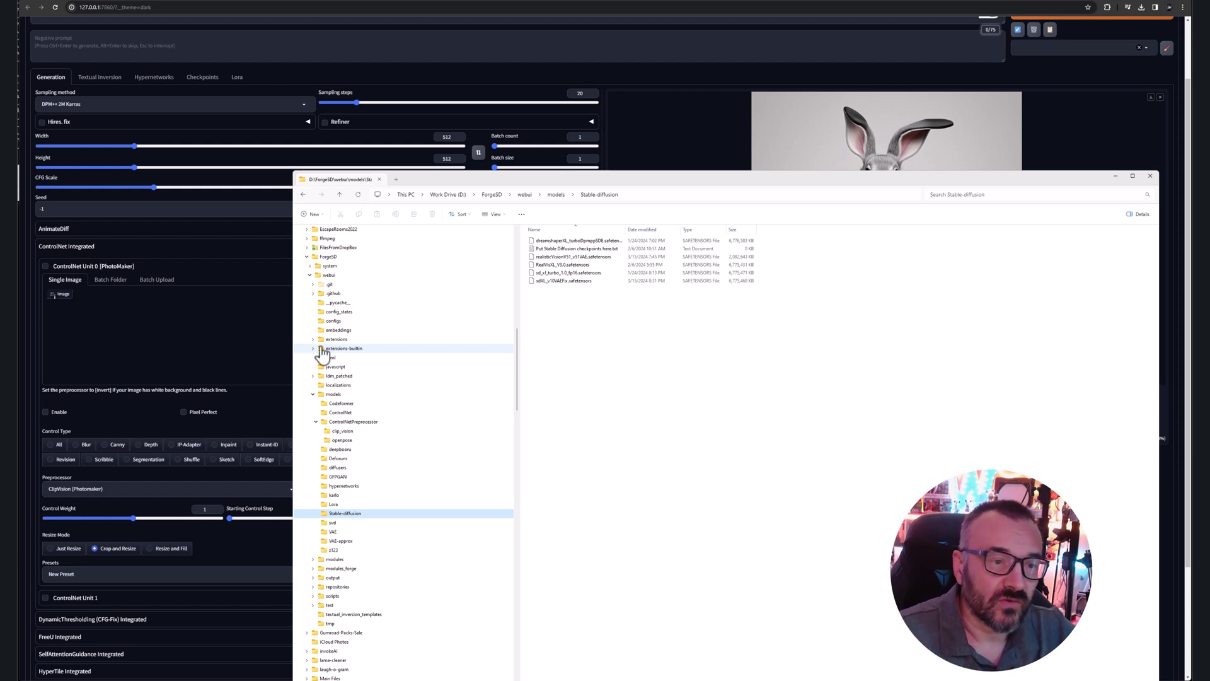
Step: Return to the Forge WebUI and check the ControlNet settings' extra model path field and the list of installed extensions
left_click(756, 80)
scroll(661, 265, "up", 2)
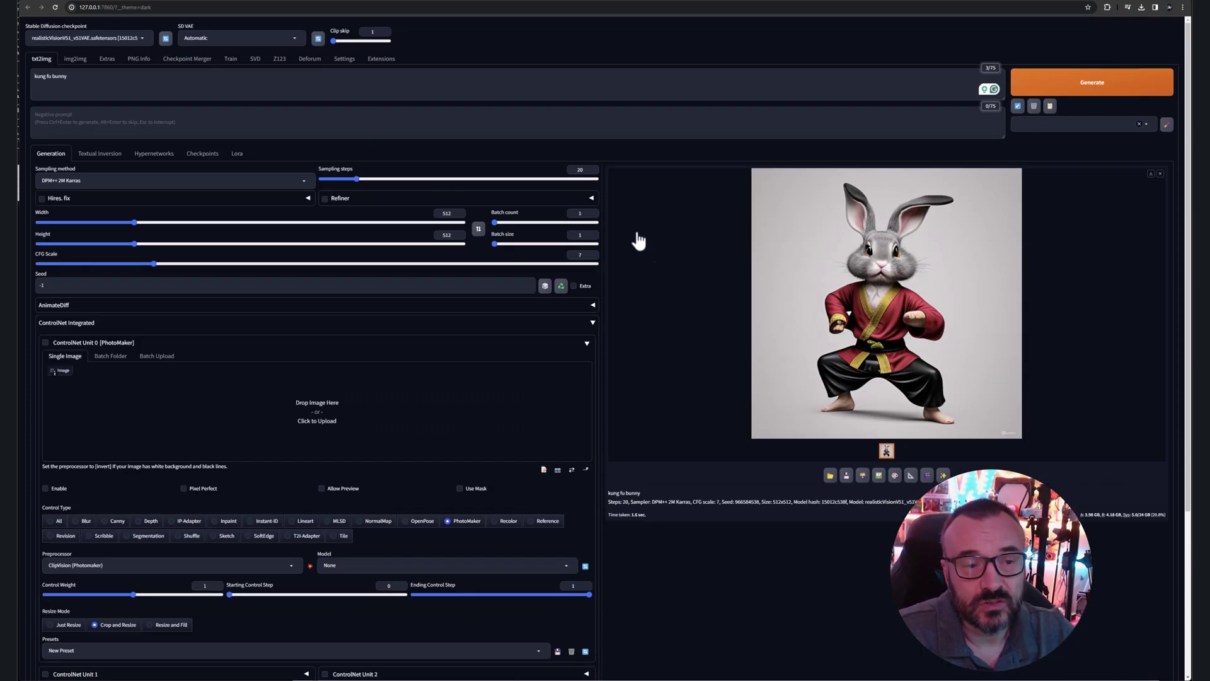
left_click(348, 59)
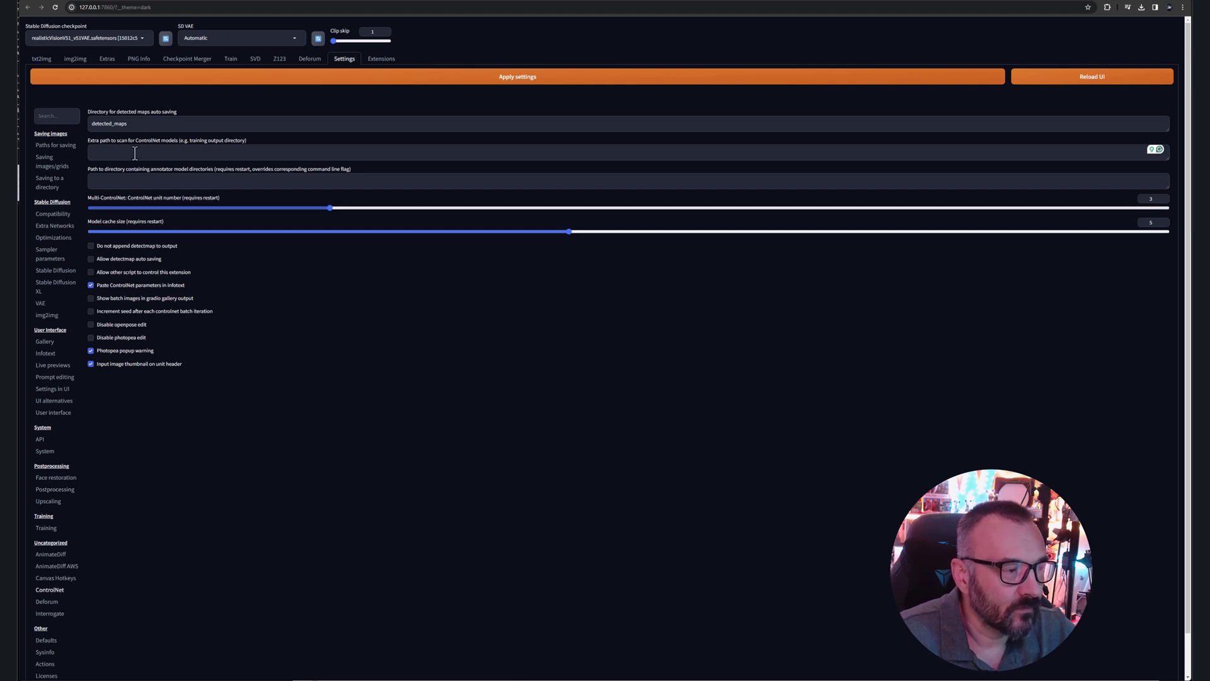
left_click(102, 155)
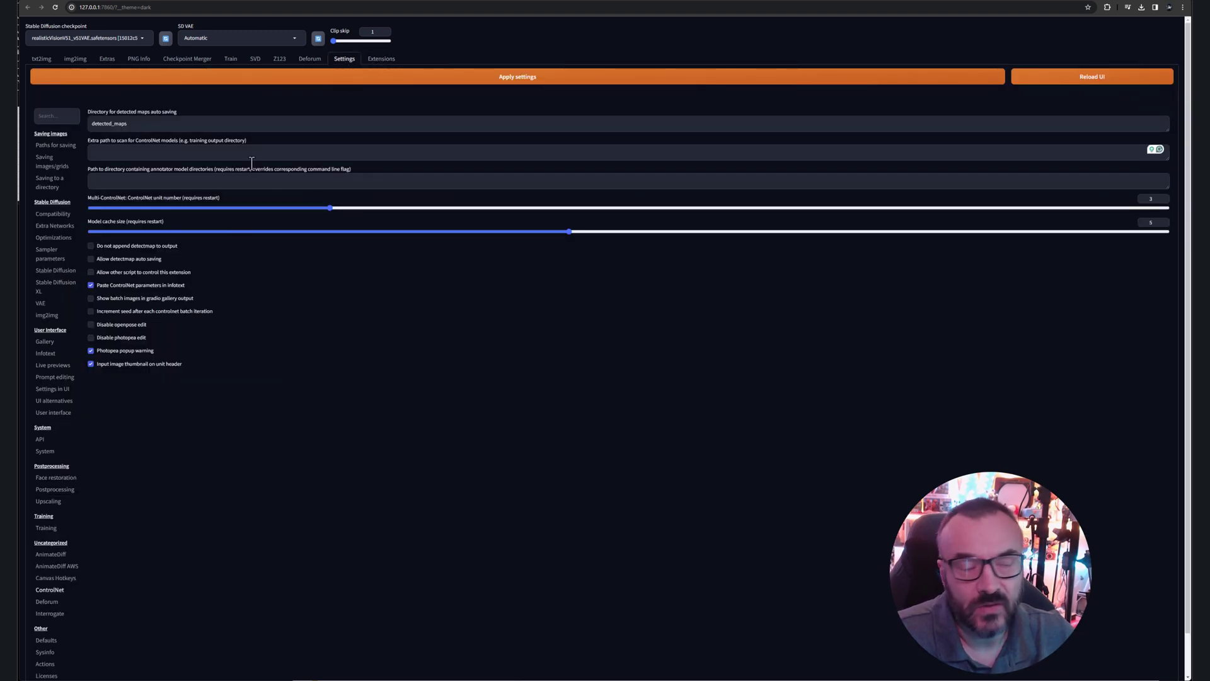
left_click(372, 60)
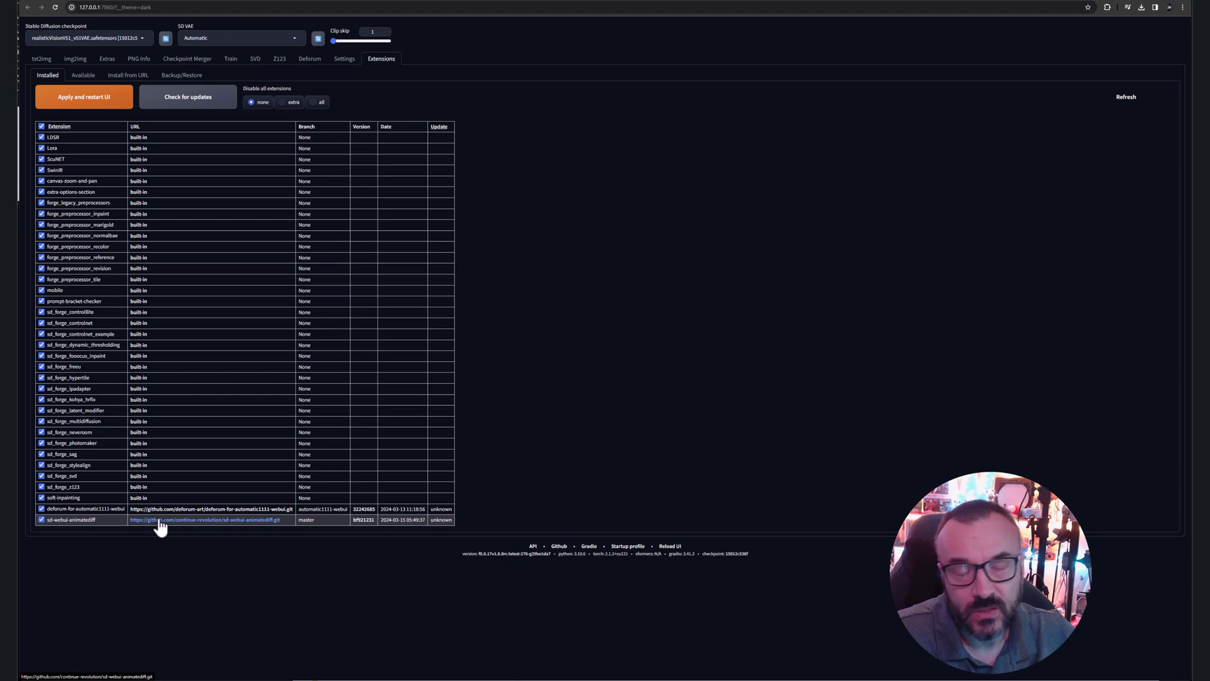
Step: Generate a txt2img image from the prompt "kung fu dog" and collapse ControlNet Unit 0
left_click(41, 59)
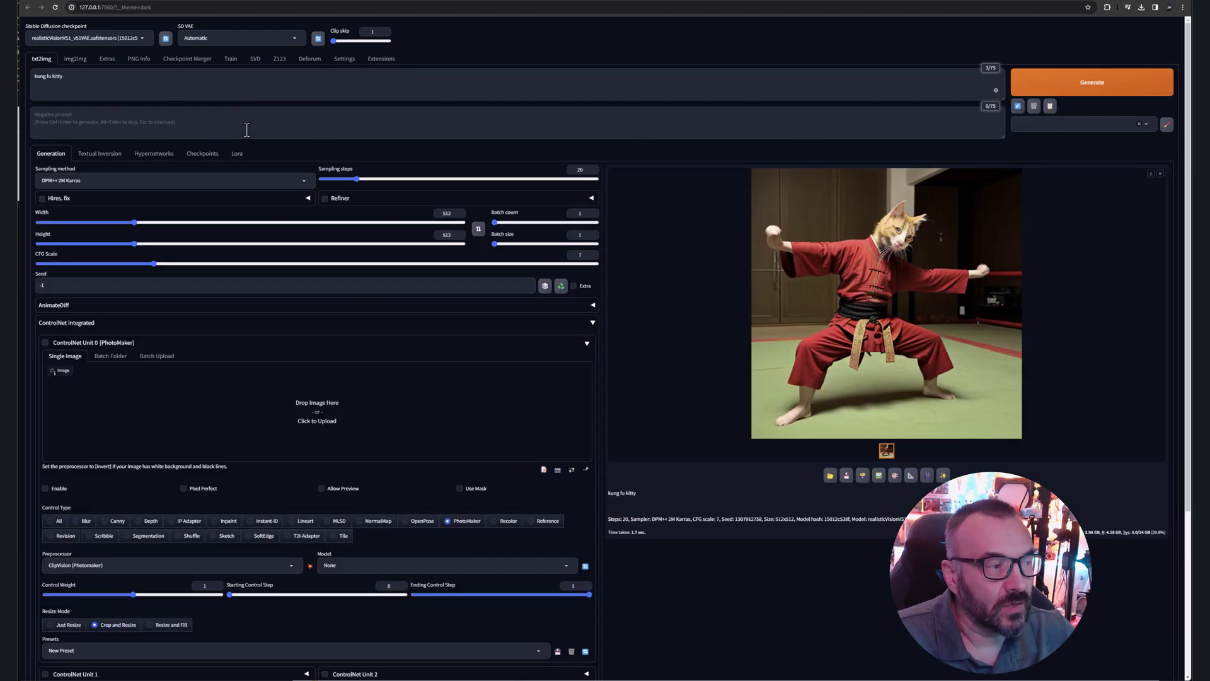
left_click_drag(52, 77, 116, 77)
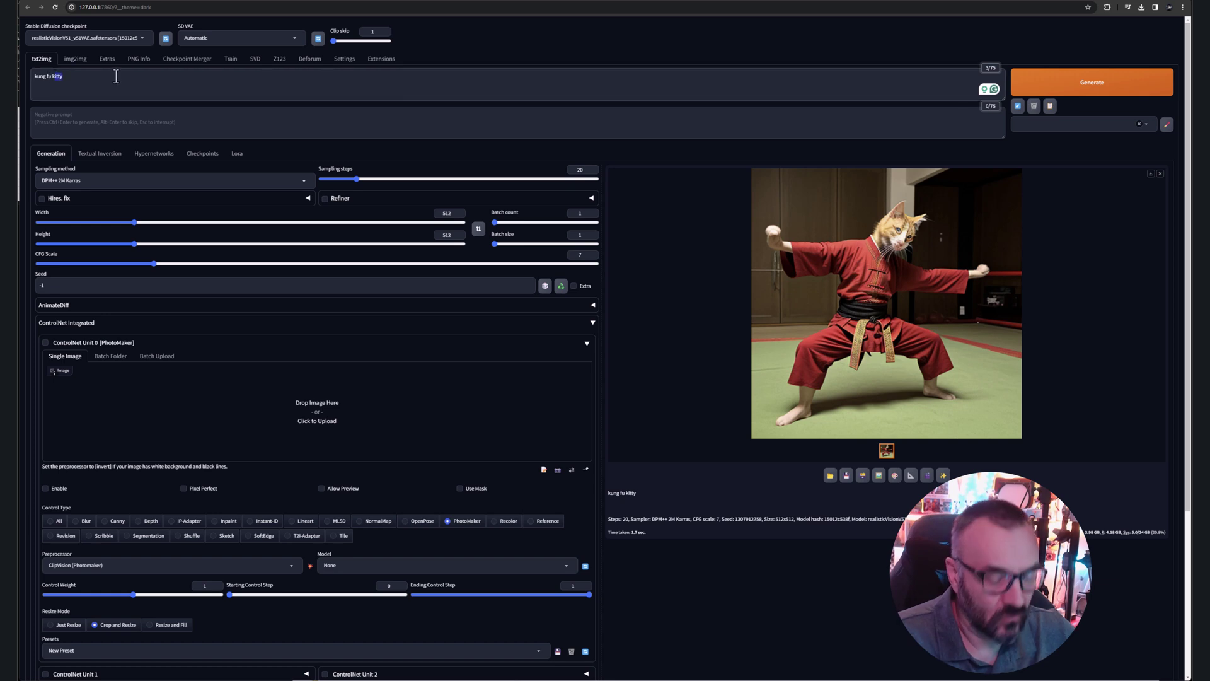
key("BackSpace")
type("dog")
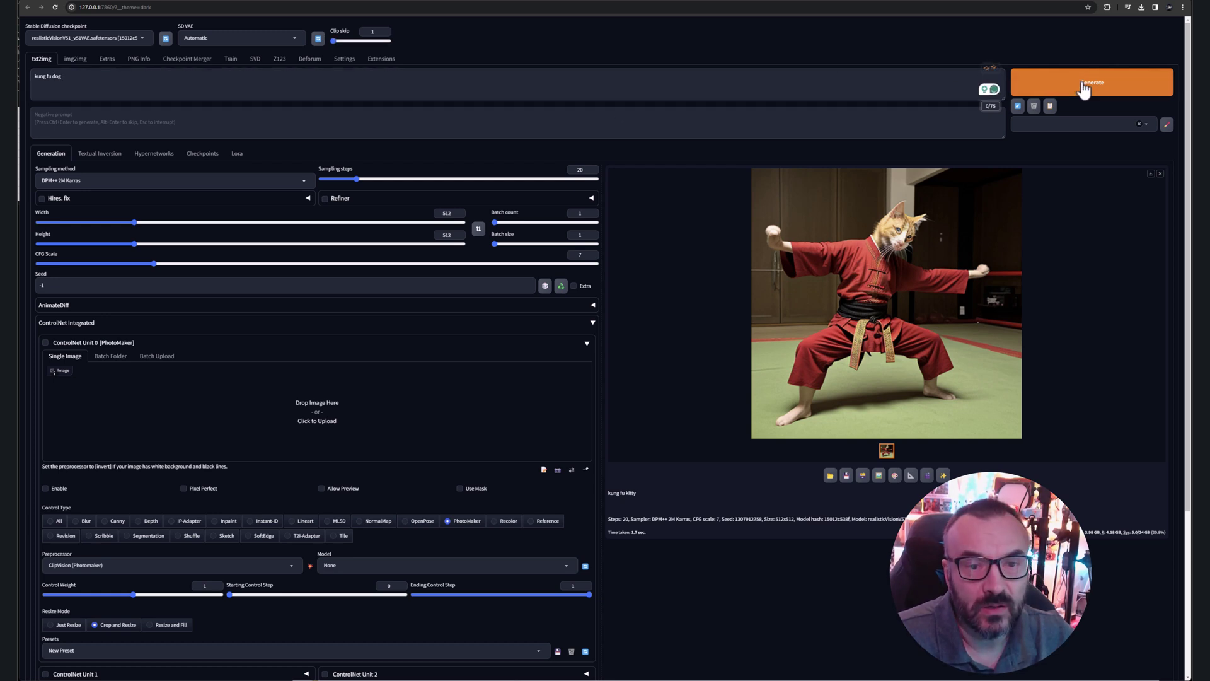
left_click(1043, 73)
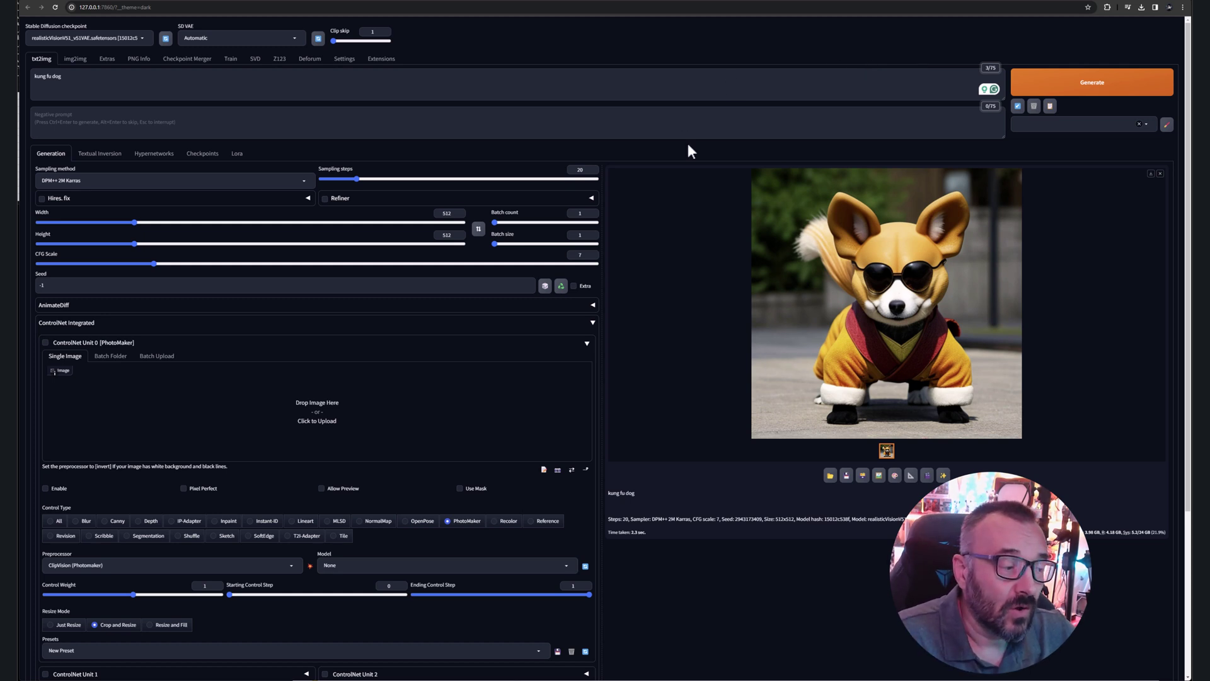
left_click(586, 343)
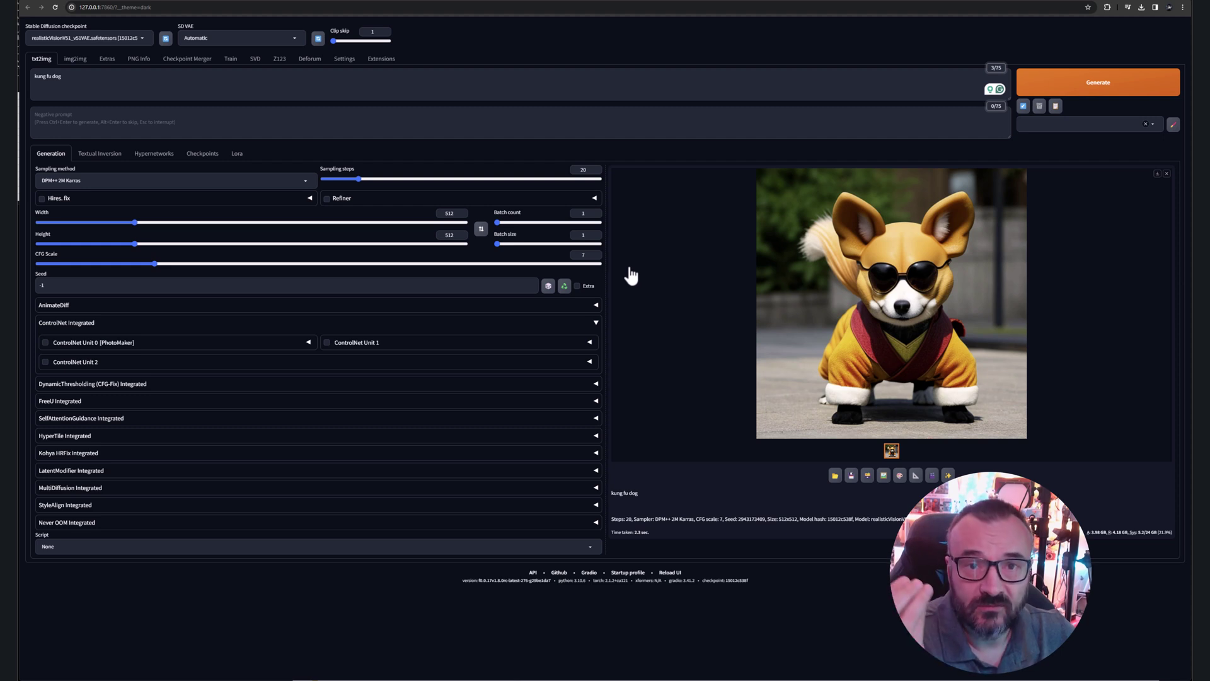